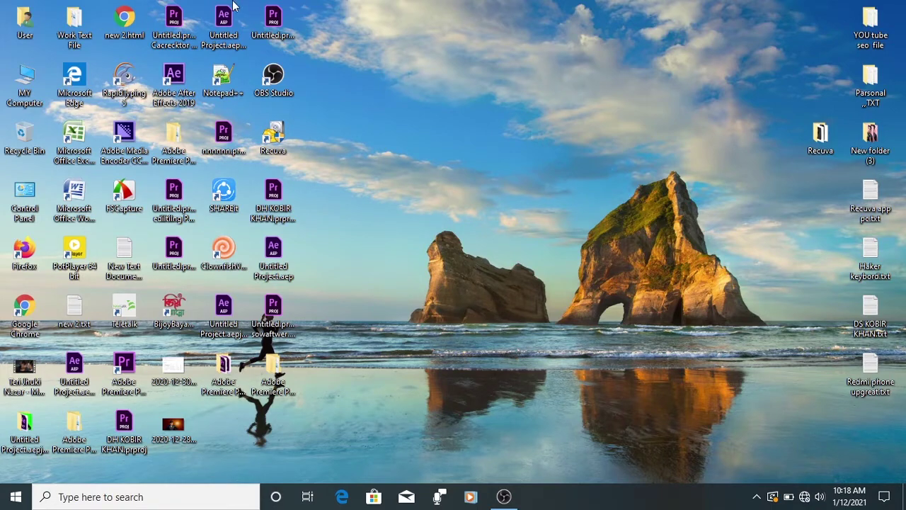
pyautogui.rightClick(539, 56)
pyautogui.click(561, 94)
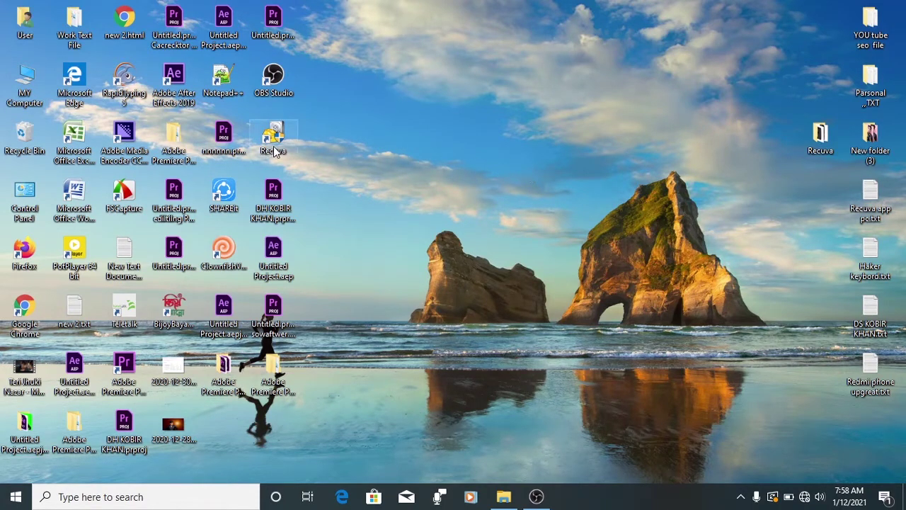
# - Move the Recuva shortcut away from the other icons to an empty area near the middle of the desktop
pyautogui.moveTo(431, 126); pyautogui.dragTo(430, 128)
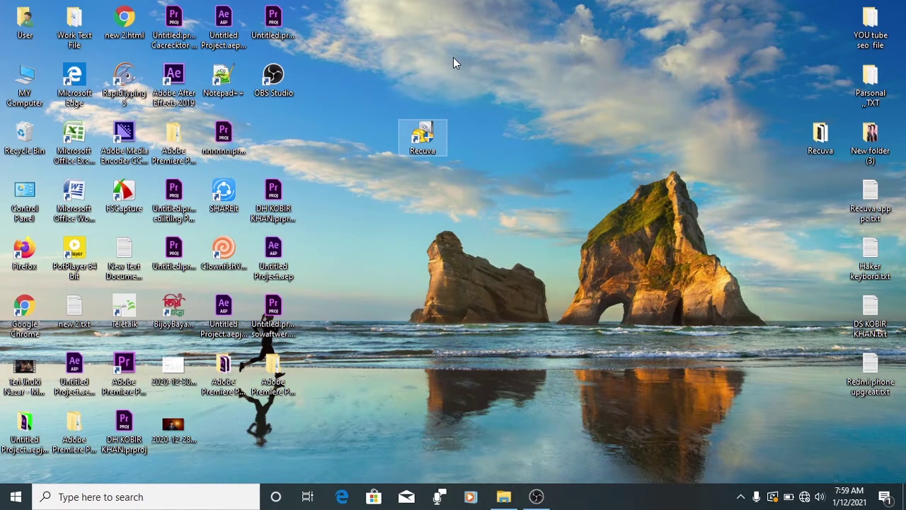
pyautogui.click(513, 100)
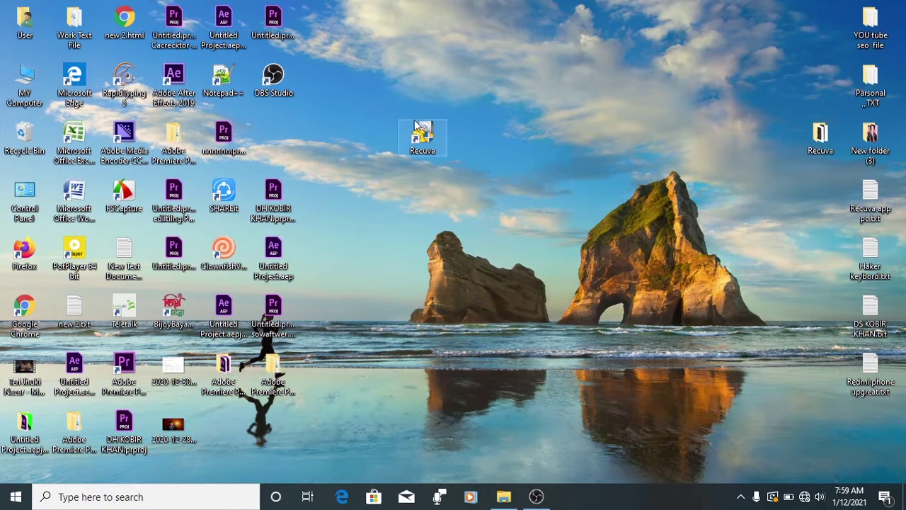
pyautogui.moveTo(427, 140); pyautogui.dragTo(316, 140)
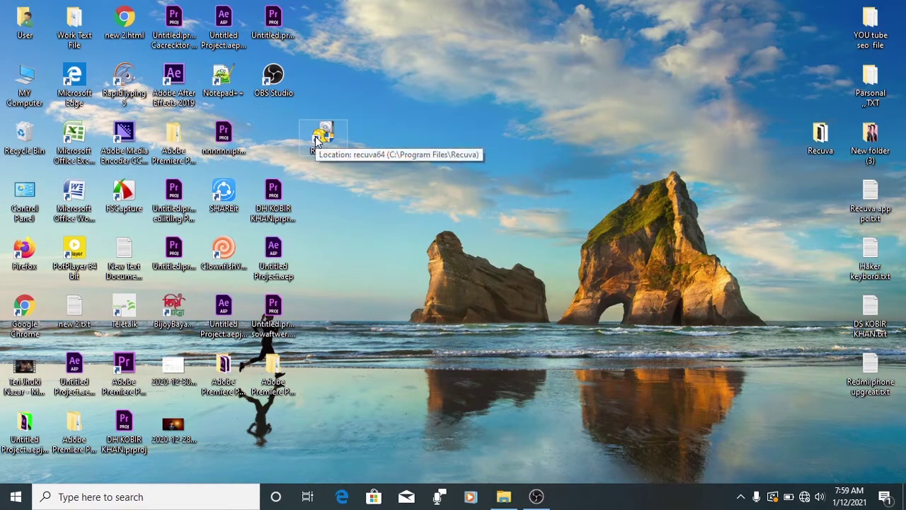
pyautogui.moveTo(317, 140); pyautogui.dragTo(468, 140)
pyautogui.click(577, 112)
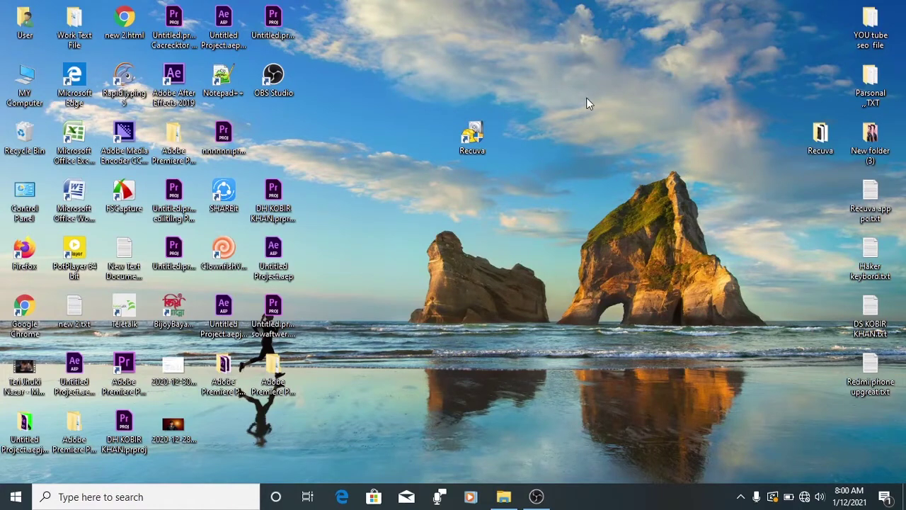
# - Open the desktop's Recuva folder full-screen, review all the pictures in it, and return to the desktop
pyautogui.doubleClick(821, 138)
pyautogui.hotkey('ctrl', 'a')
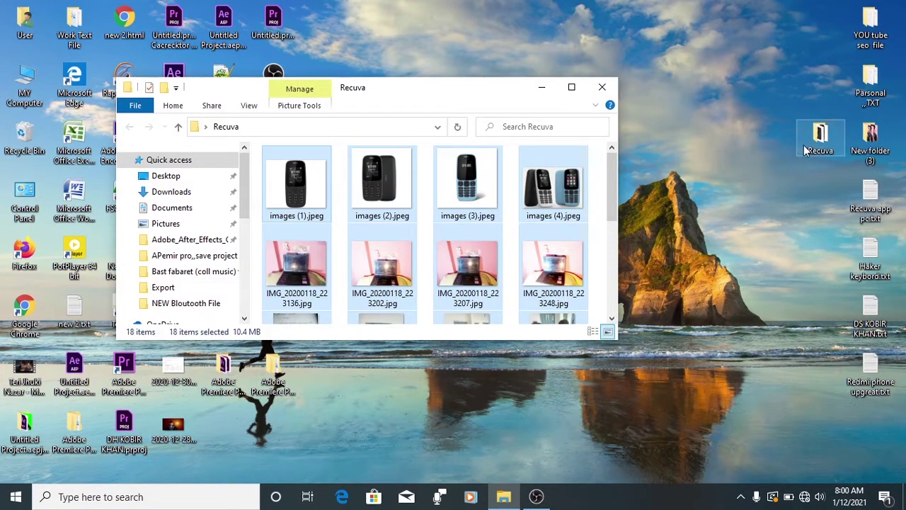
pyautogui.click(572, 87)
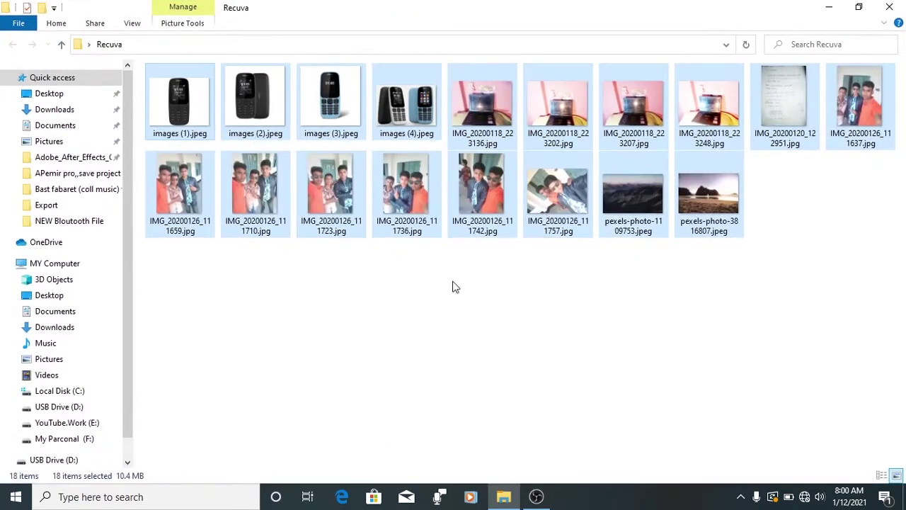
pyautogui.click(268, 322)
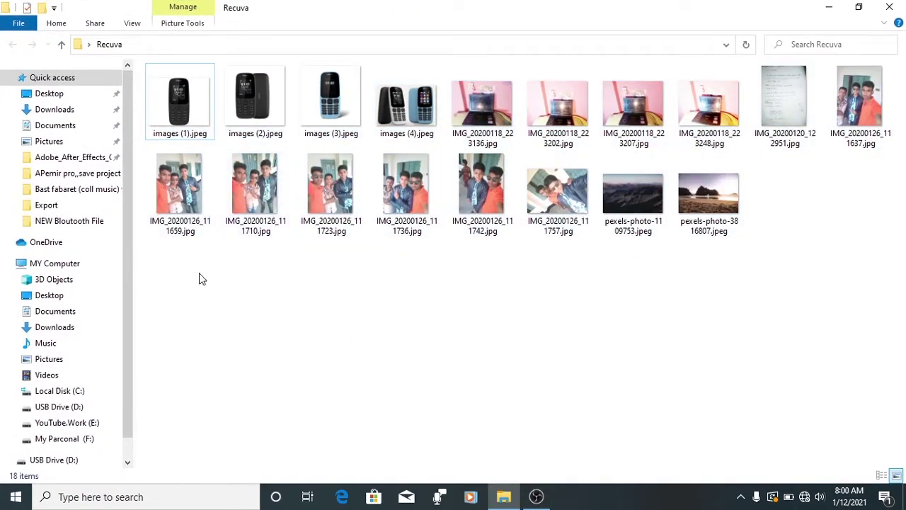
pyautogui.moveTo(182, 281); pyautogui.dragTo(894, 65)
pyautogui.click(825, 275)
pyautogui.press('super+d')
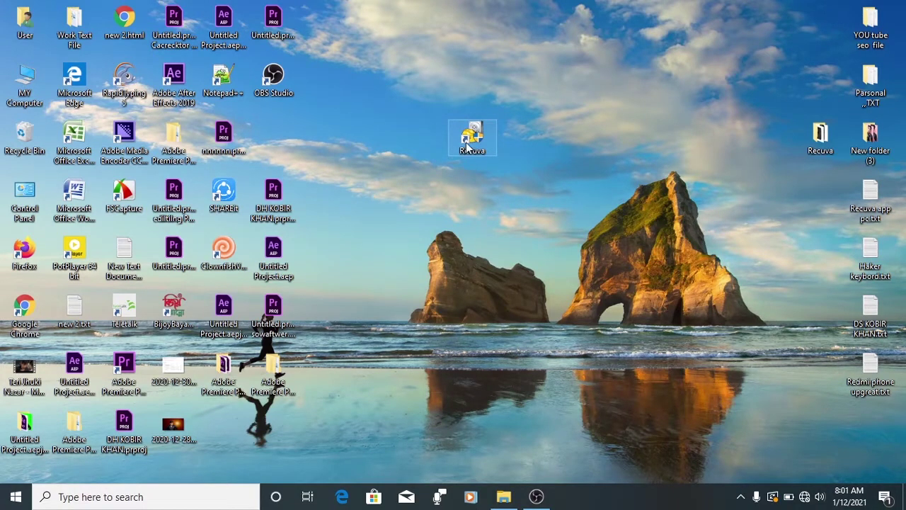
# - Launch Recuva from its desktop shortcut and allow it to run
pyautogui.press('r')
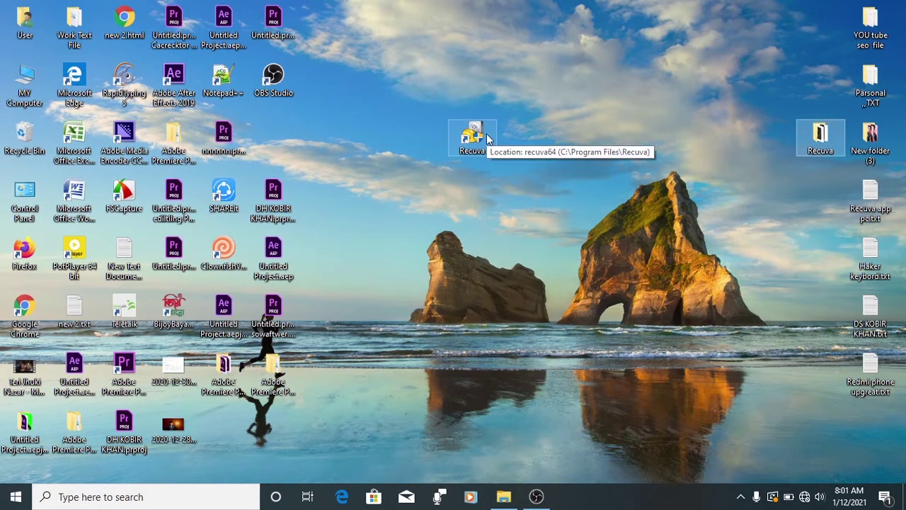
pyautogui.click(550, 87)
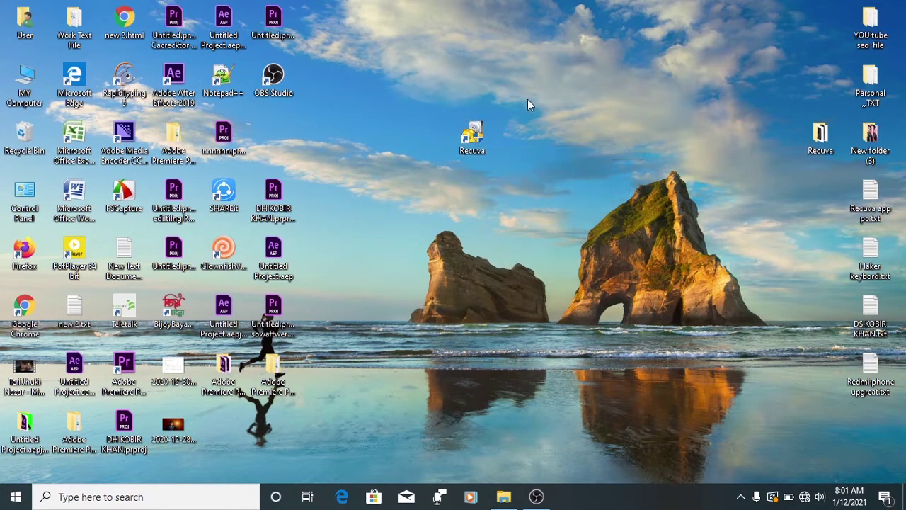
pyautogui.doubleClick(471, 137)
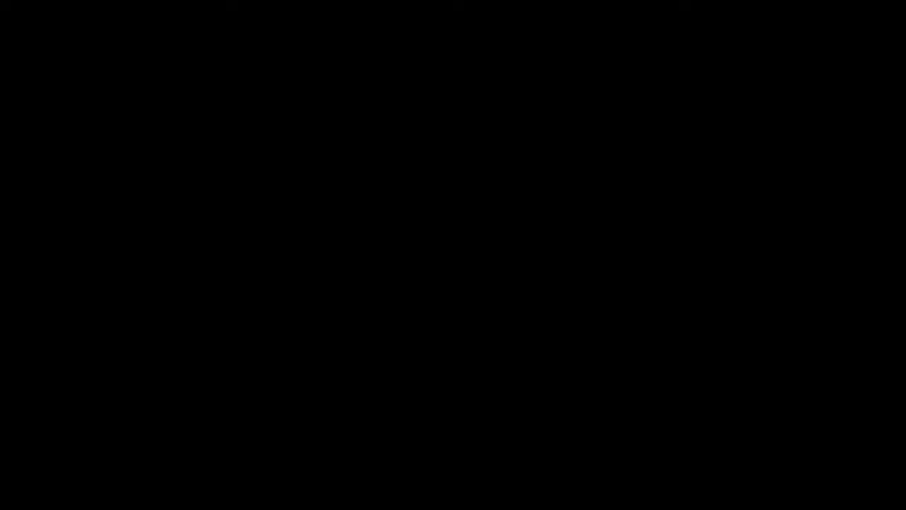
pyautogui.click(523, 160)
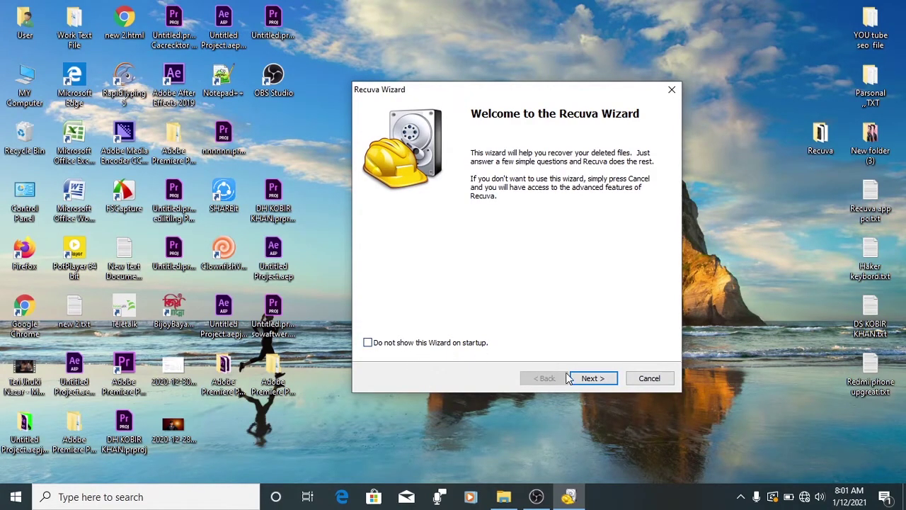
# - Examine the picture files stored on USB Drive (D:) through MY Computer, and return to the Recuva wizard
pyautogui.doubleClick(34, 88)
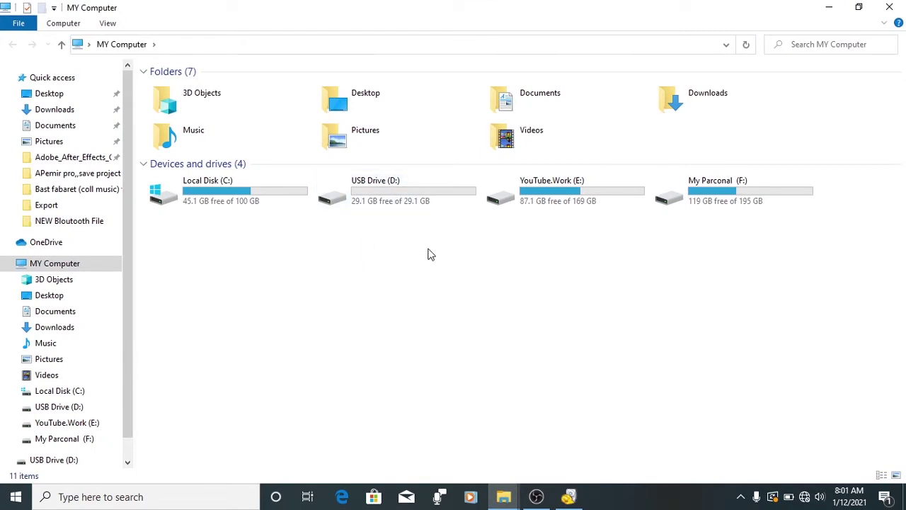
pyautogui.doubleClick(392, 201)
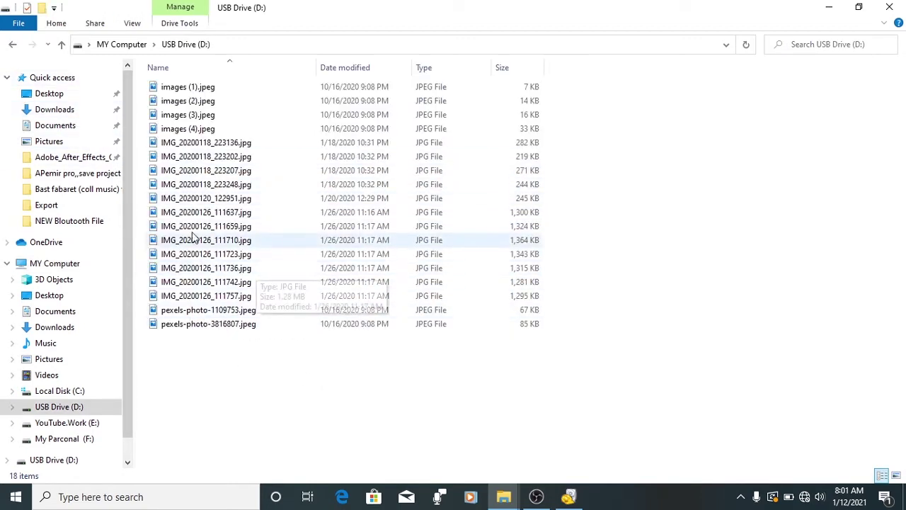
pyautogui.click(13, 44)
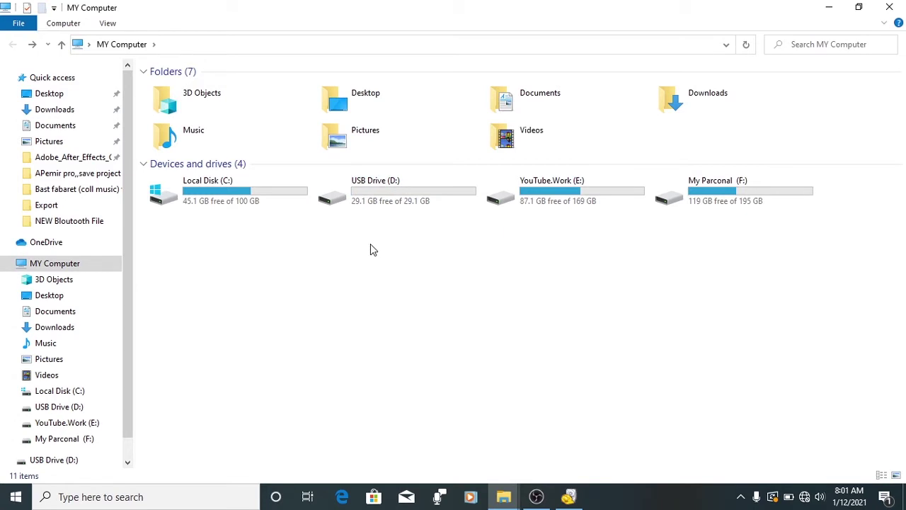
pyautogui.doubleClick(393, 194)
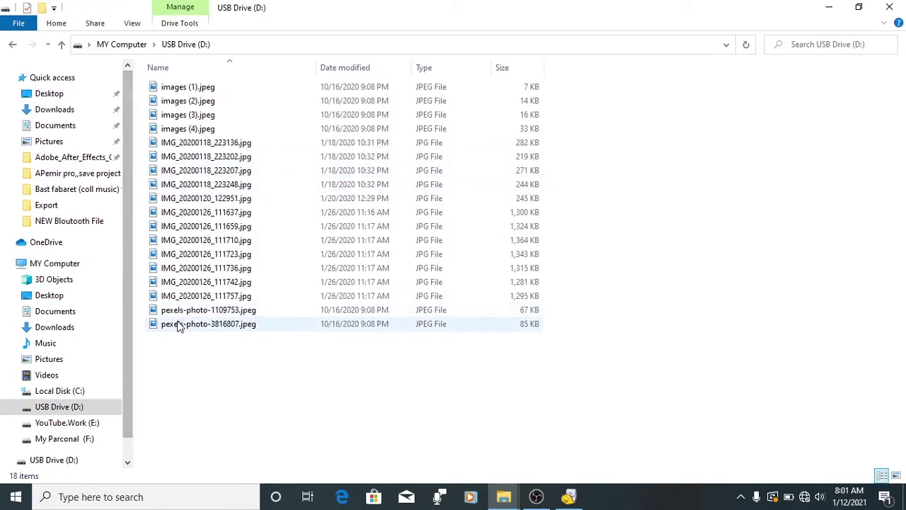
pyautogui.moveTo(167, 346); pyautogui.dragTo(258, 98)
pyautogui.click(318, 368)
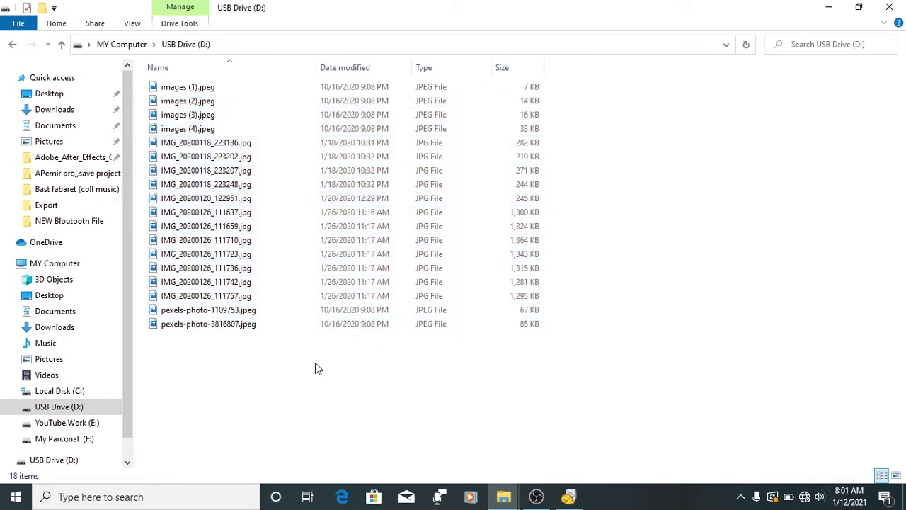
pyautogui.click(13, 47)
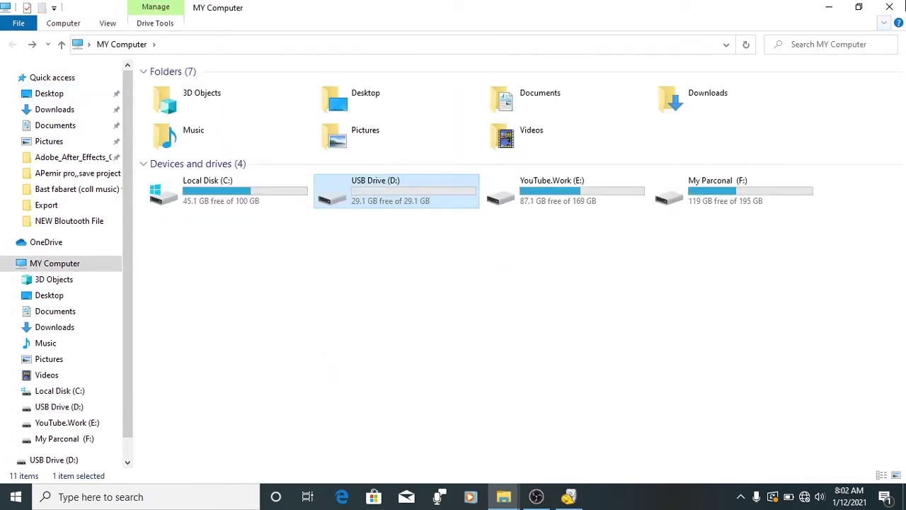
pyautogui.click(389, 240)
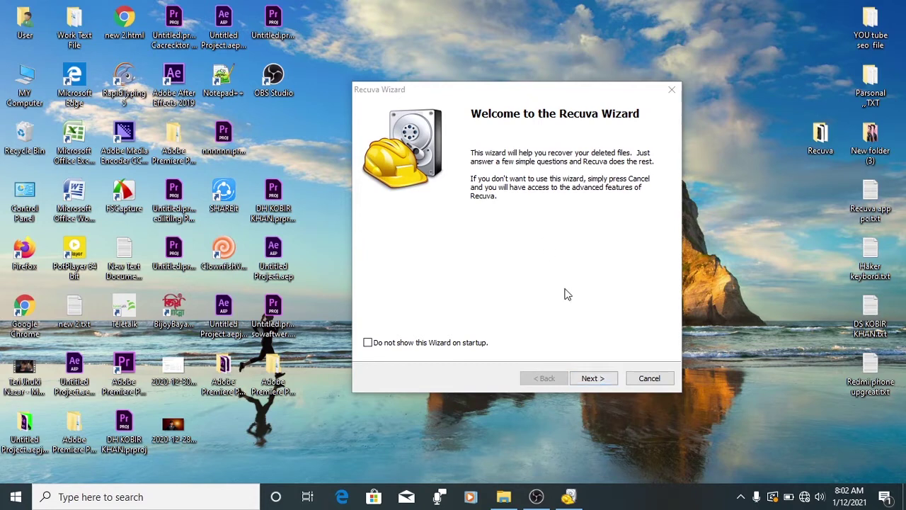
# - Advance the Recuva wizard to the file type page and check the pictures in the desktop's Recuva folder
pyautogui.click(588, 381)
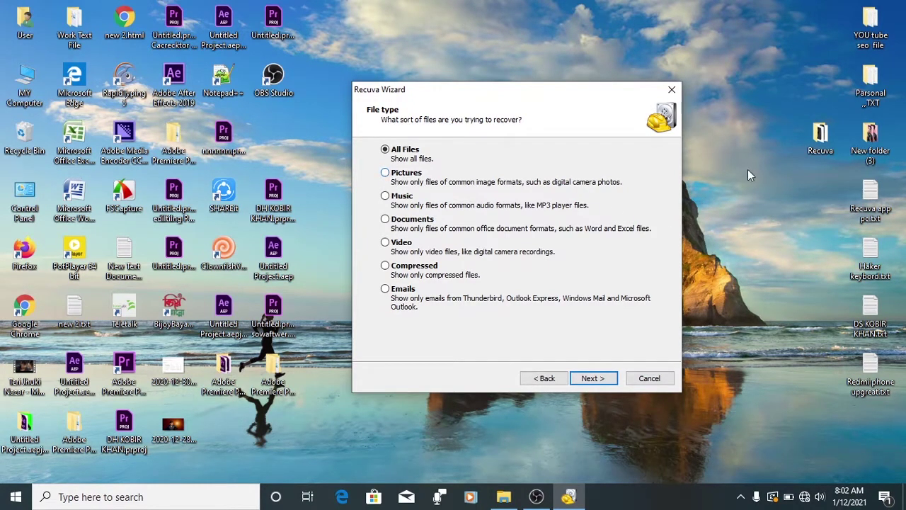
pyautogui.click(806, 144)
pyautogui.doubleClick(805, 145)
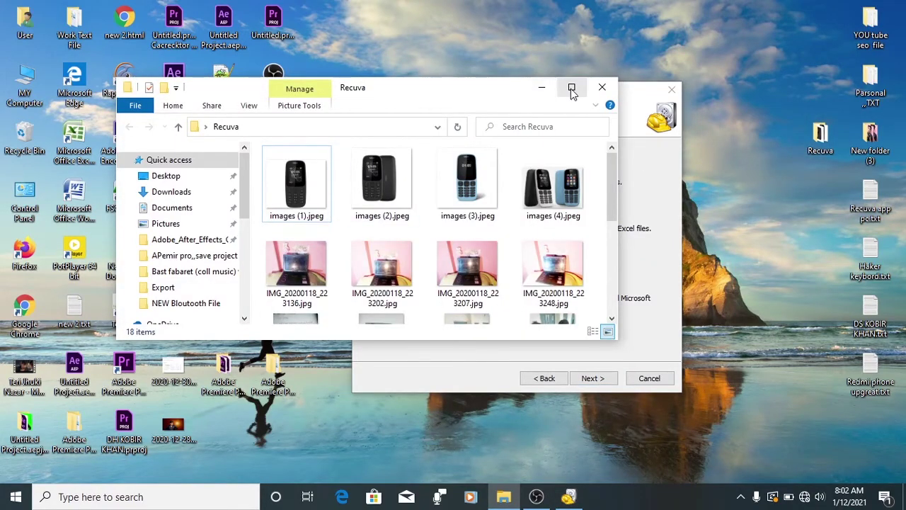
pyautogui.click(572, 87)
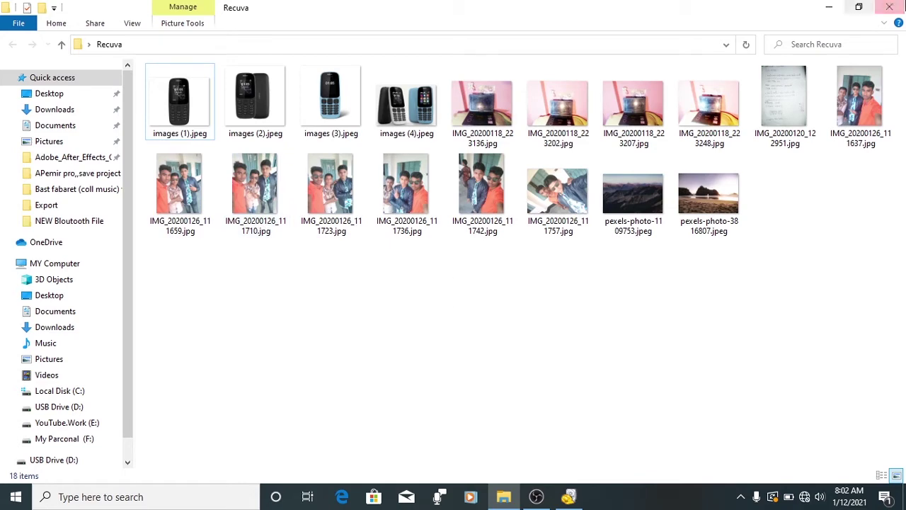
pyautogui.click(889, 7)
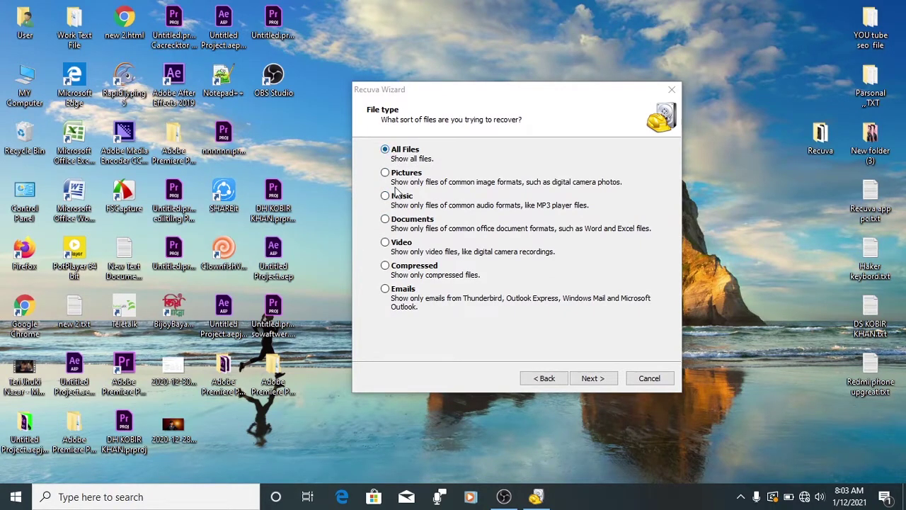
# - Choose Music as the file type to recover and continue to the file location page
pyautogui.click(386, 196)
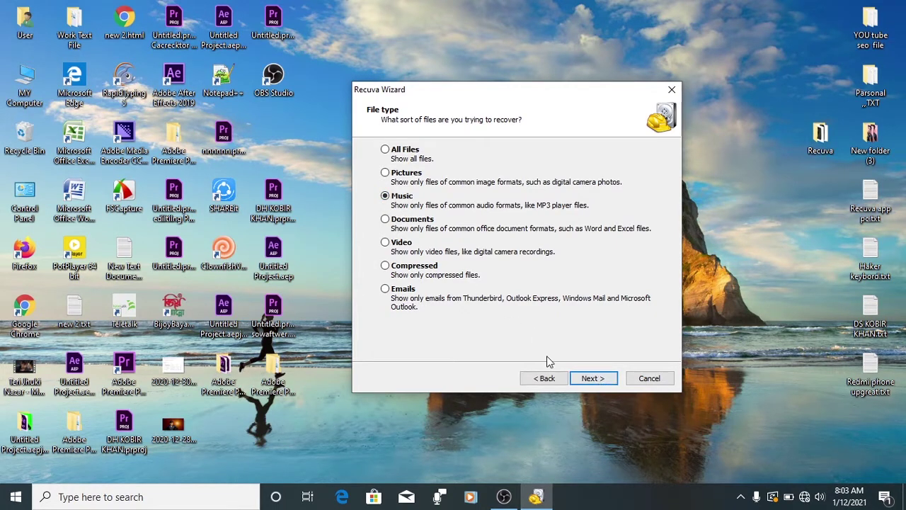
pyautogui.click(594, 379)
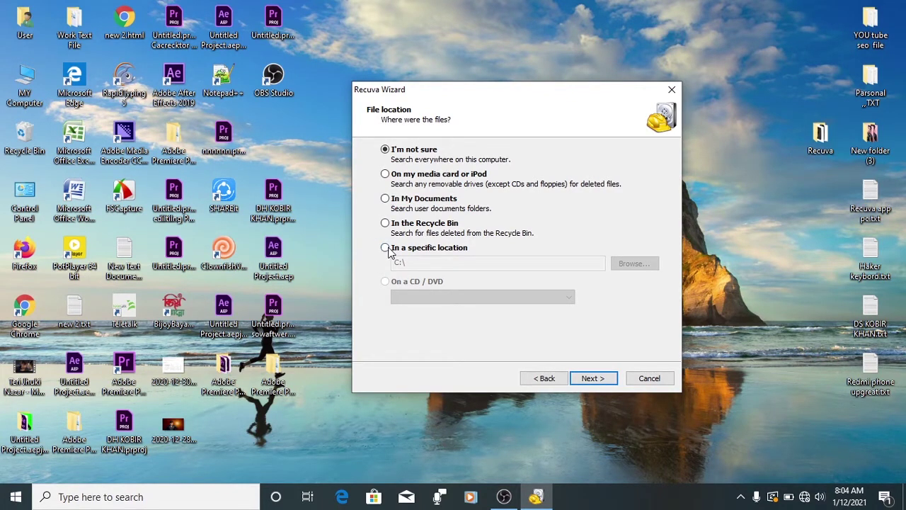
# - Set the search to a specific location, USB Drive (D:), and continue to the wizard's final page
pyautogui.click(386, 251)
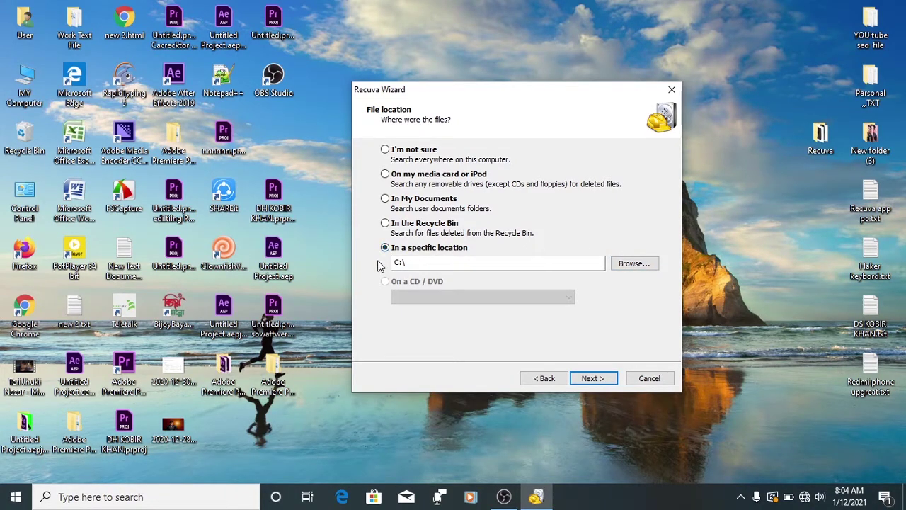
pyautogui.click(385, 149)
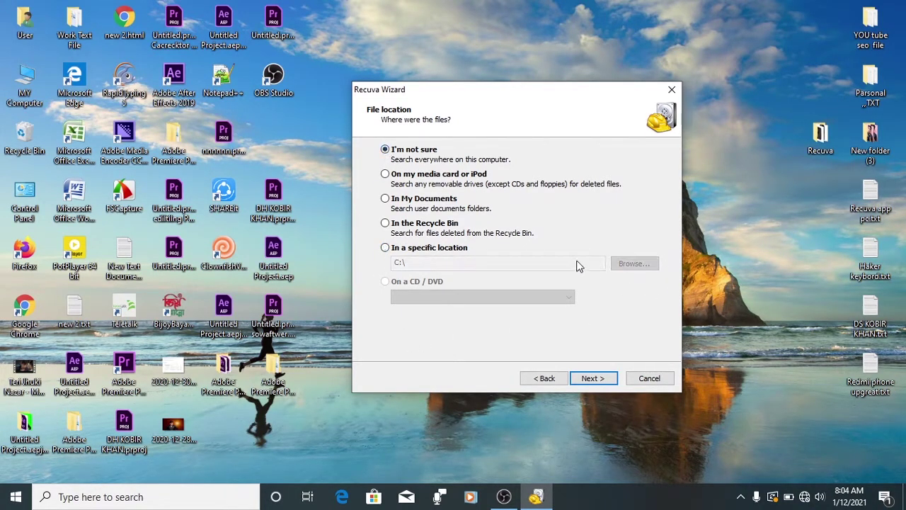
pyautogui.click(391, 248)
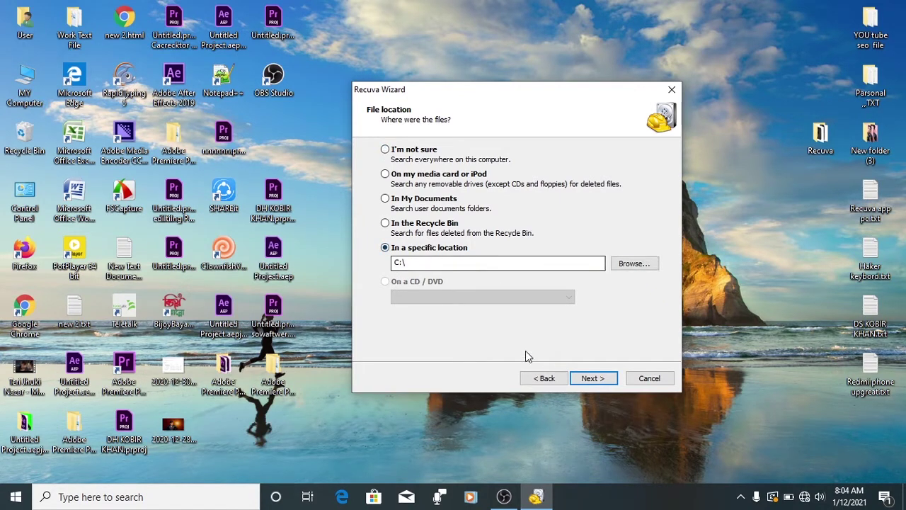
pyautogui.click(637, 264)
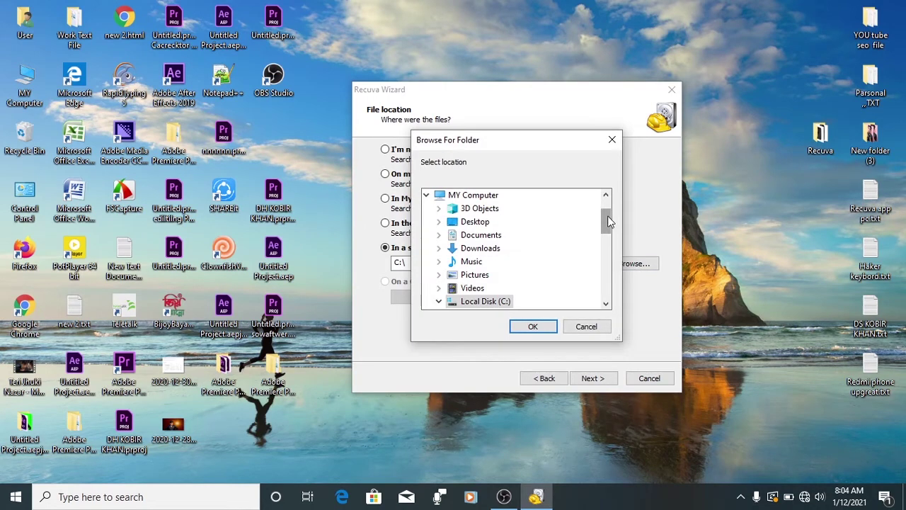
pyautogui.moveTo(608, 222); pyautogui.dragTo(610, 254)
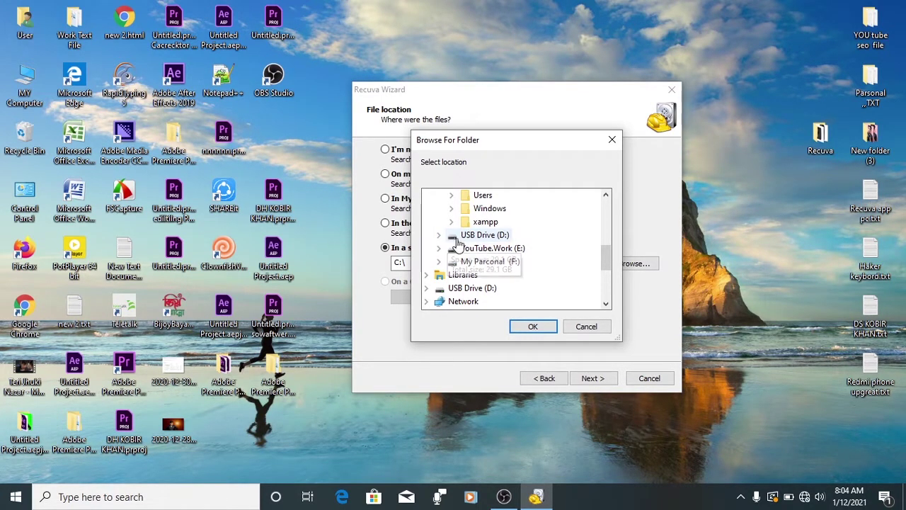
pyautogui.click(474, 241)
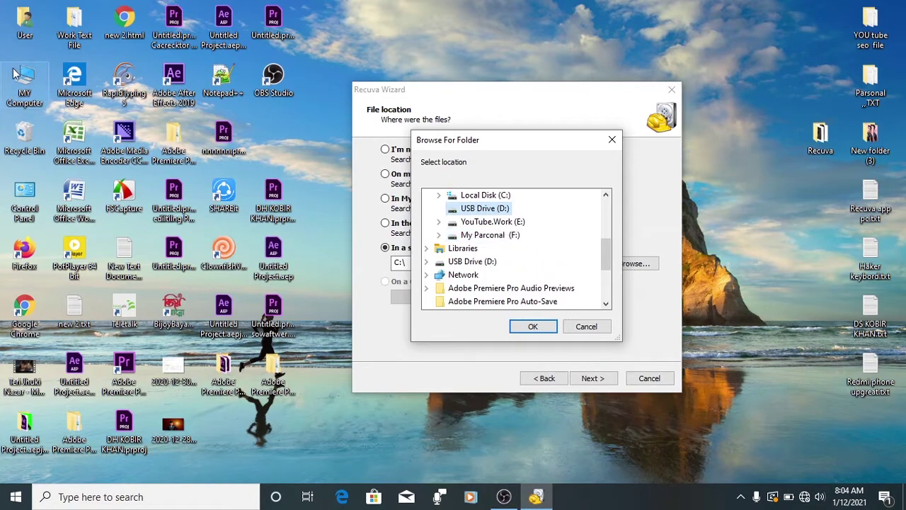
pyautogui.click(252, 128)
pyautogui.press('super+e')
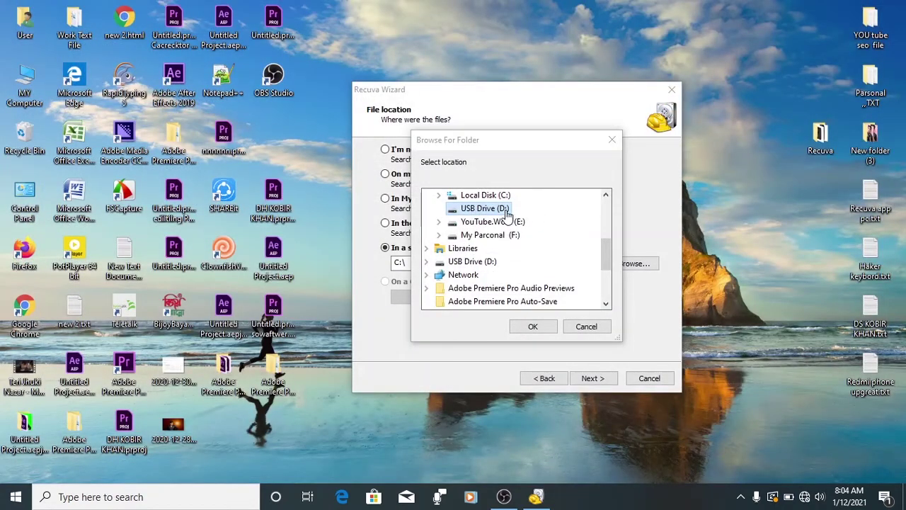
pyautogui.click(535, 329)
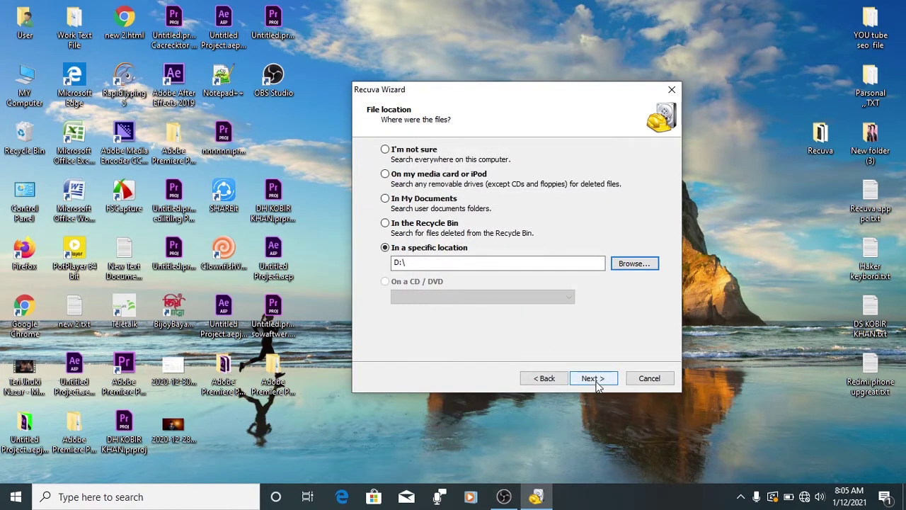
pyautogui.click(593, 378)
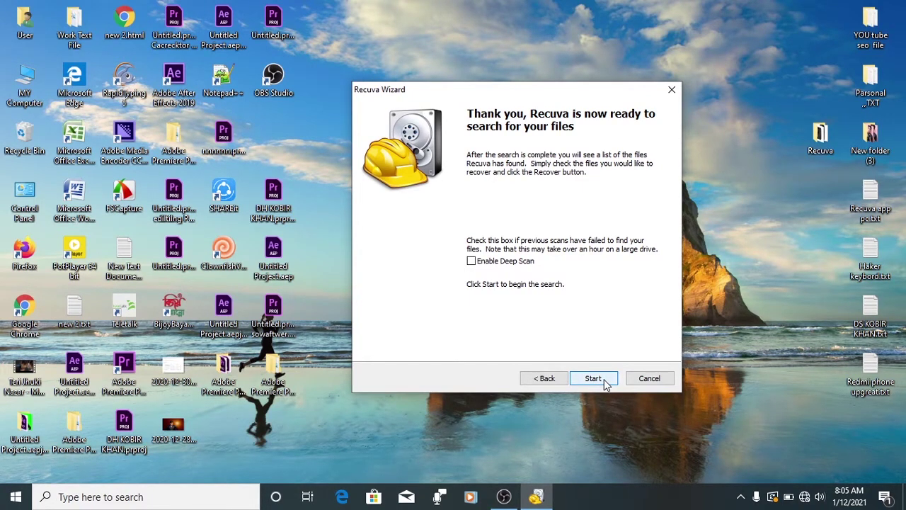
# - Start the search on USB Drive (D:), rescan with Deep Scan enabled, and look through the list of found music files
pyautogui.click(593, 379)
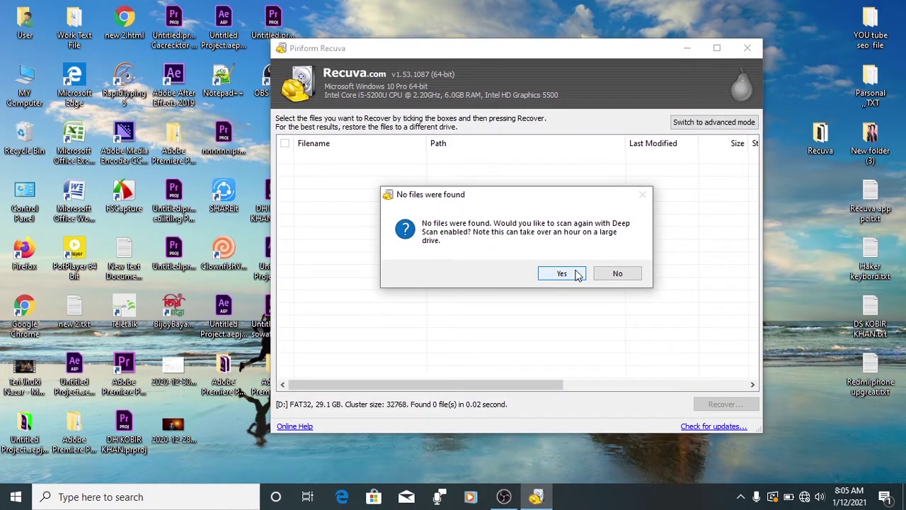
pyautogui.click(563, 275)
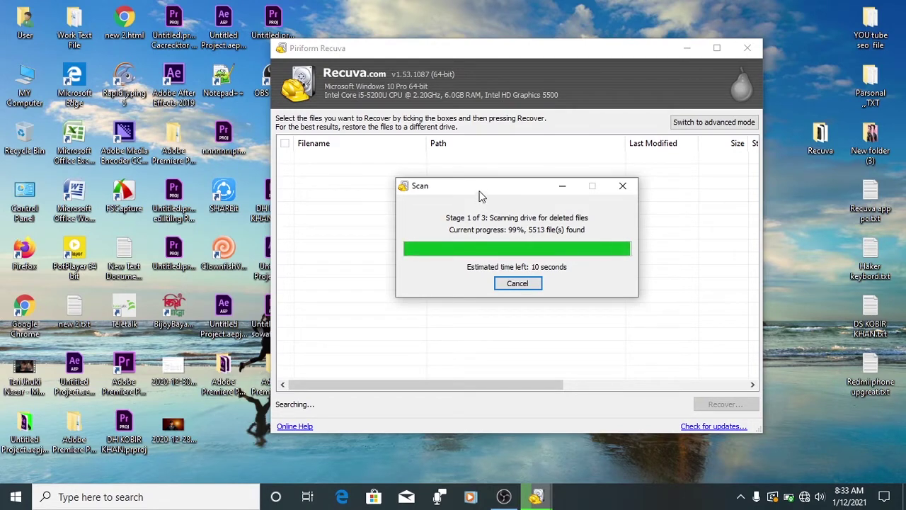
pyautogui.moveTo(447, 189); pyautogui.dragTo(424, 186)
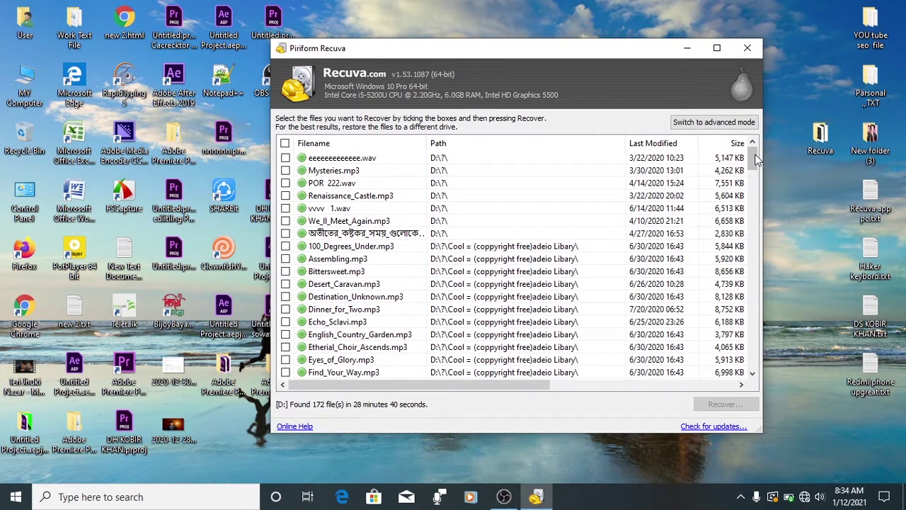
pyautogui.moveTo(750, 155); pyautogui.dragTo(758, 205)
pyautogui.moveTo(753, 197); pyautogui.dragTo(762, 149)
pyautogui.moveTo(751, 153); pyautogui.dragTo(749, 288)
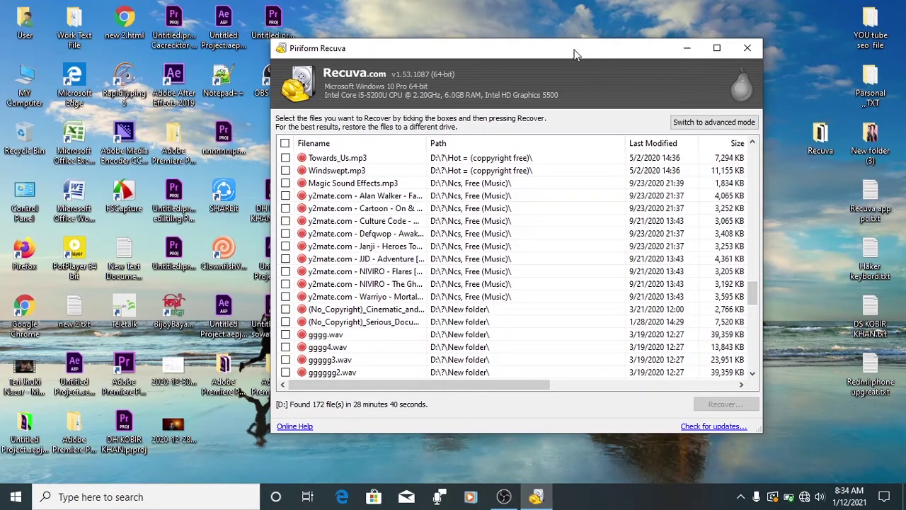
# - Check which files USB Drive (D:) currently holds through MY Computer, and return to the Recuva results
pyautogui.moveTo(575, 55); pyautogui.dragTo(631, 162)
pyautogui.moveTo(472, 132); pyautogui.dragTo(322, 24)
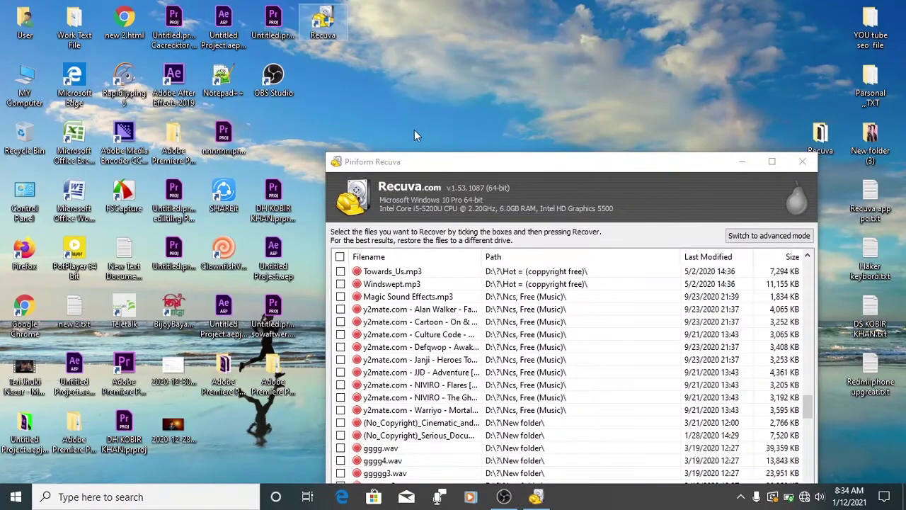
pyautogui.moveTo(431, 160); pyautogui.dragTo(422, 53)
pyautogui.doubleClick(16, 72)
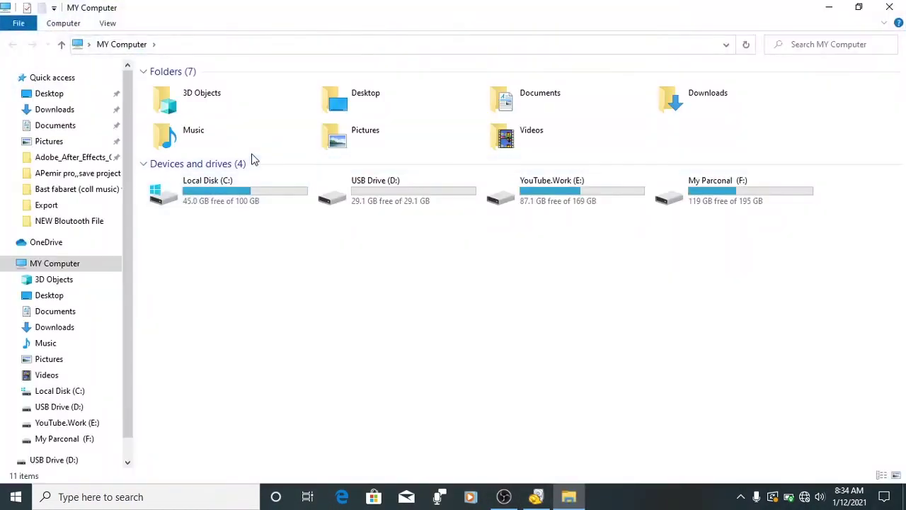
pyautogui.doubleClick(404, 181)
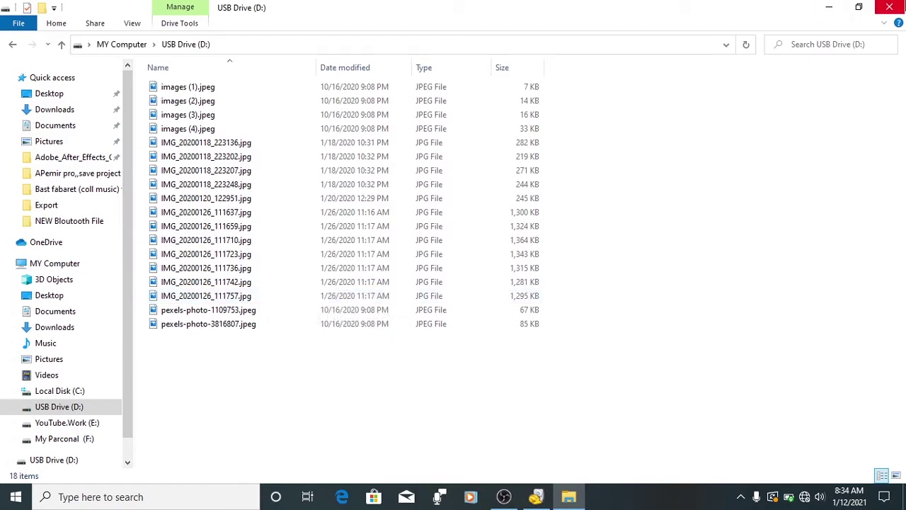
pyautogui.click(890, 7)
pyautogui.moveTo(595, 60); pyautogui.dragTo(574, 55)
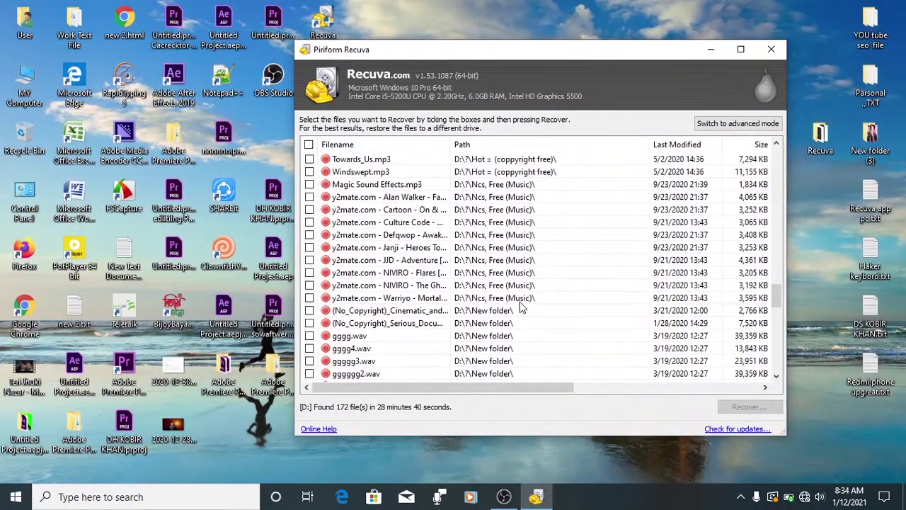
# - Mark only the seven consecutive files from We_ll_Meet_Again.mp3 through Destination_Unknown.mp3 for recovery
pyautogui.scroll(1, 773, 261)
pyautogui.scroll(20, 773, 260)
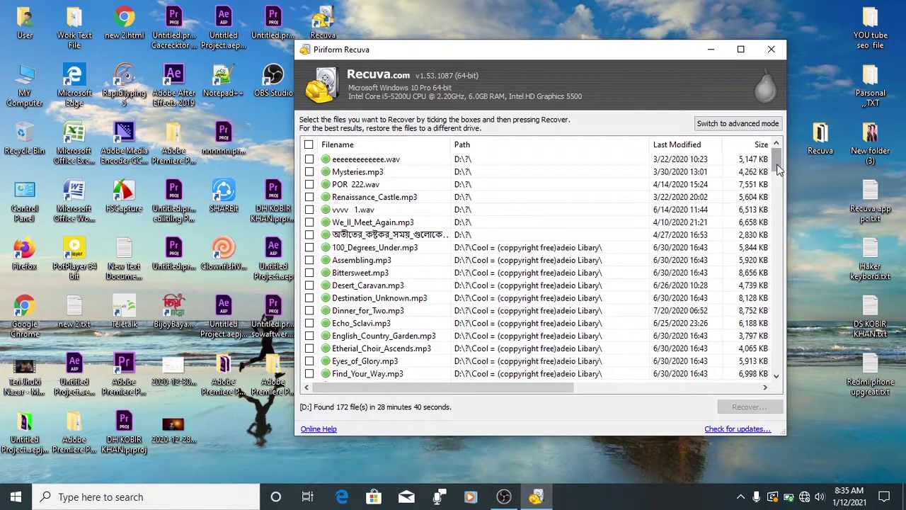
pyautogui.moveTo(778, 164)
pyautogui.mouseDown()
pyautogui.moveTo(778, 183)
pyautogui.moveTo(779, 146)
pyautogui.mouseUp()
pyautogui.click(310, 145)
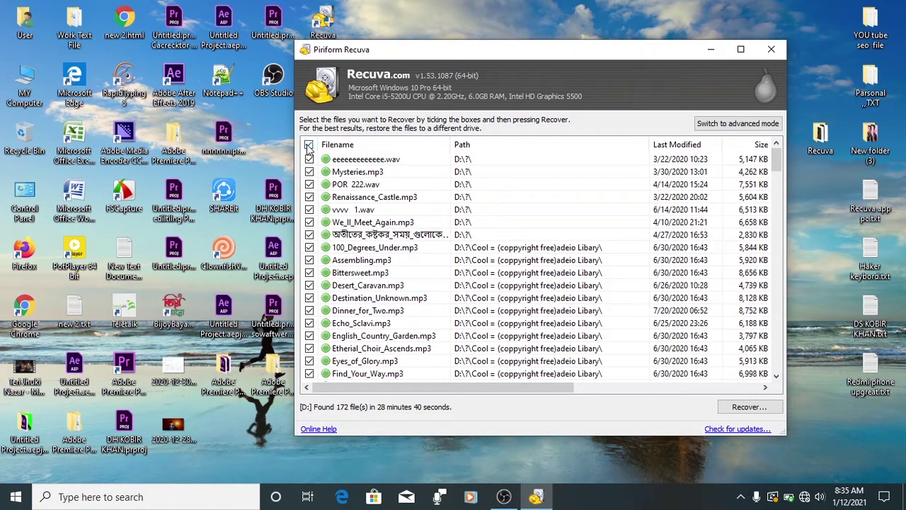
pyautogui.click(308, 145)
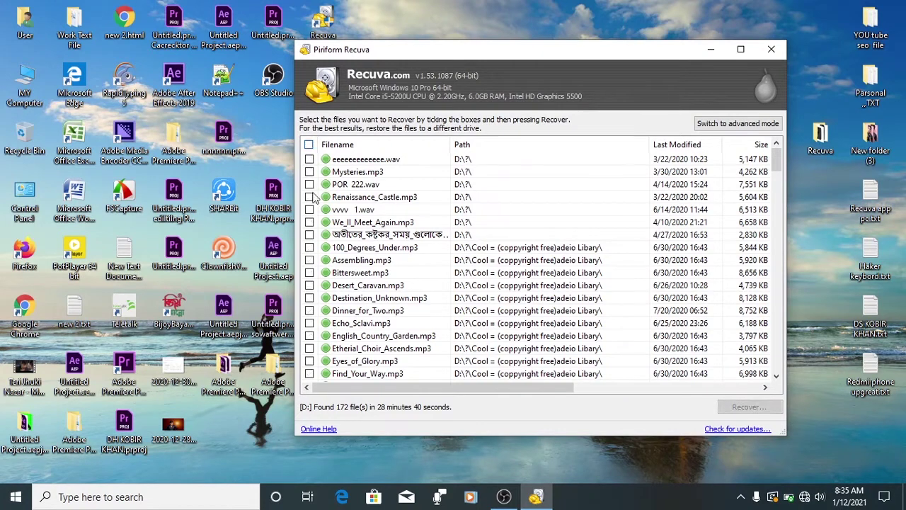
pyautogui.click(309, 223)
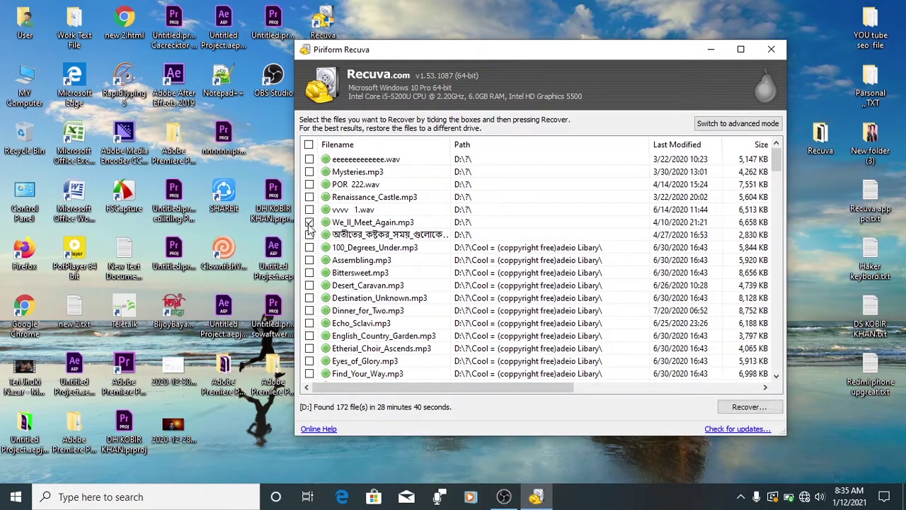
pyautogui.click(310, 297)
pyautogui.moveTo(604, 57); pyautogui.dragTo(544, 43)
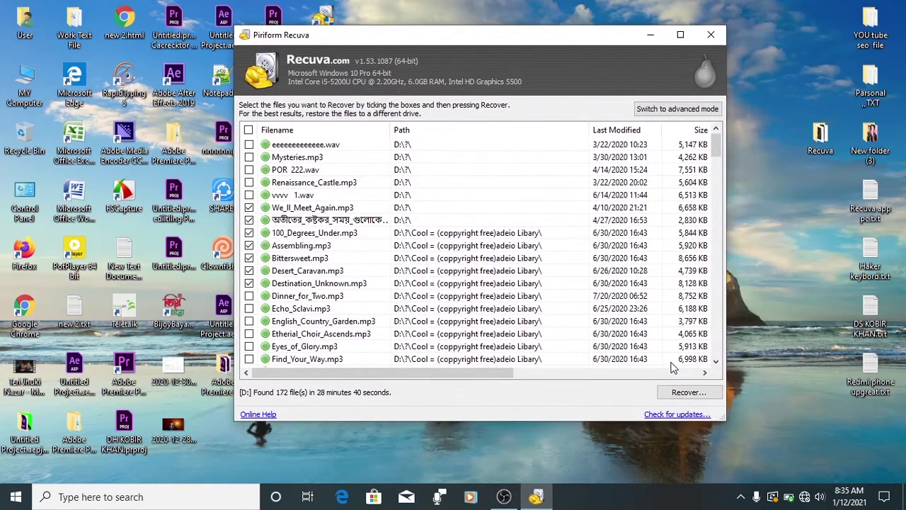
# - Start recovering the marked files and select USB Drive (D:) as the recovery location after checking its contents
pyautogui.click(690, 394)
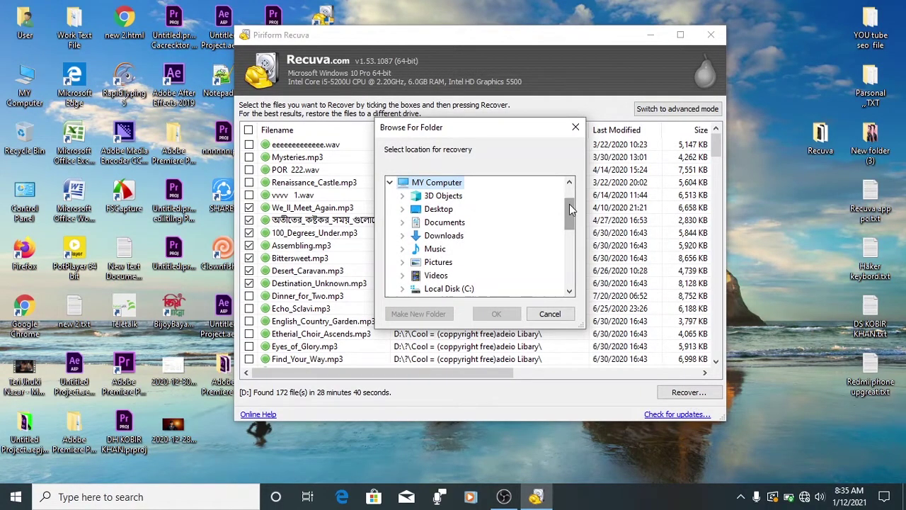
pyautogui.moveTo(570, 208); pyautogui.dragTo(575, 243)
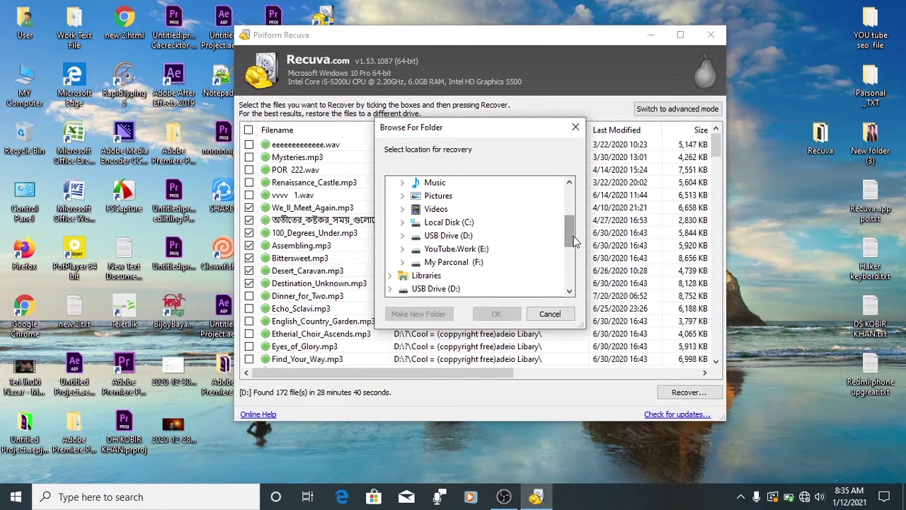
pyautogui.moveTo(572, 238)
pyautogui.mouseDown()
pyautogui.moveTo(570, 203)
pyautogui.moveTo(575, 248)
pyautogui.moveTo(579, 241)
pyautogui.mouseUp()
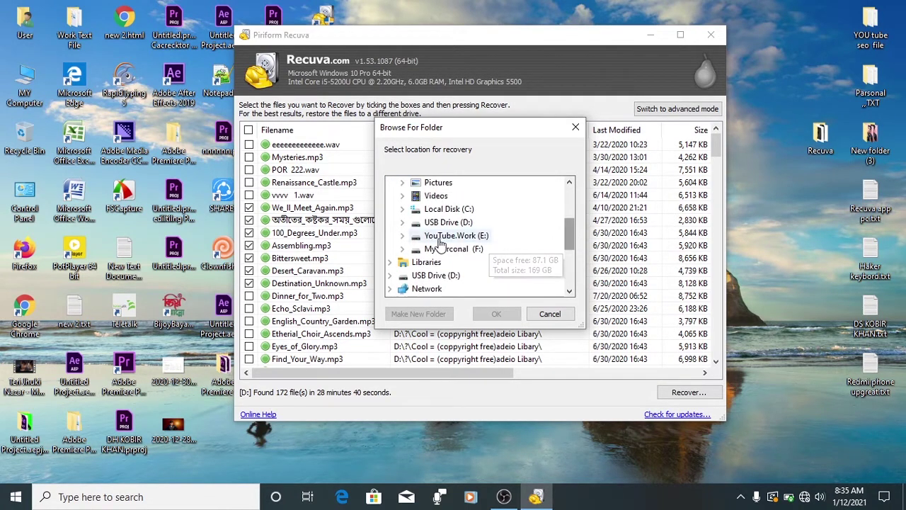
pyautogui.doubleClick(24, 85)
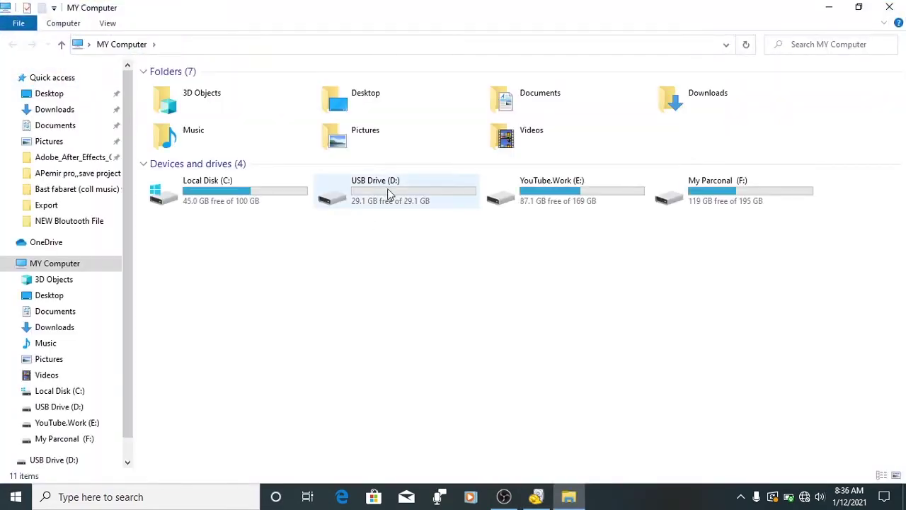
pyautogui.doubleClick(387, 188)
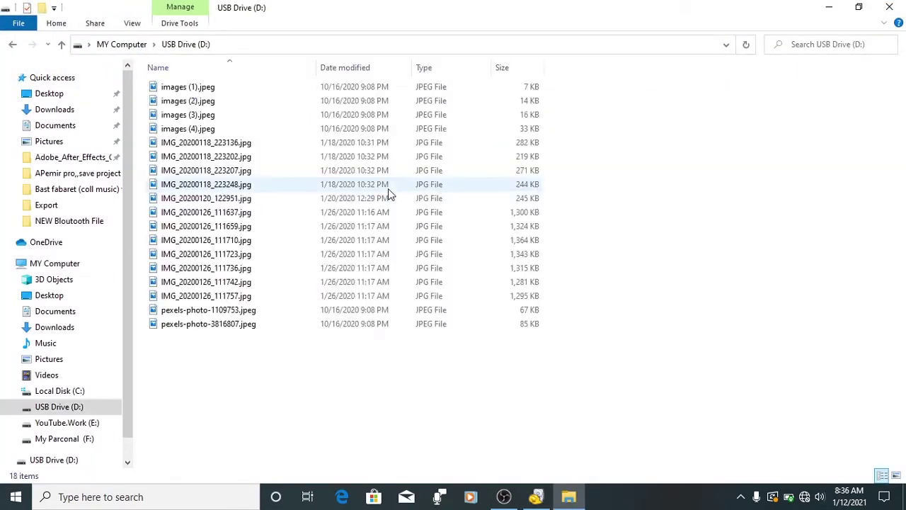
pyautogui.click(889, 6)
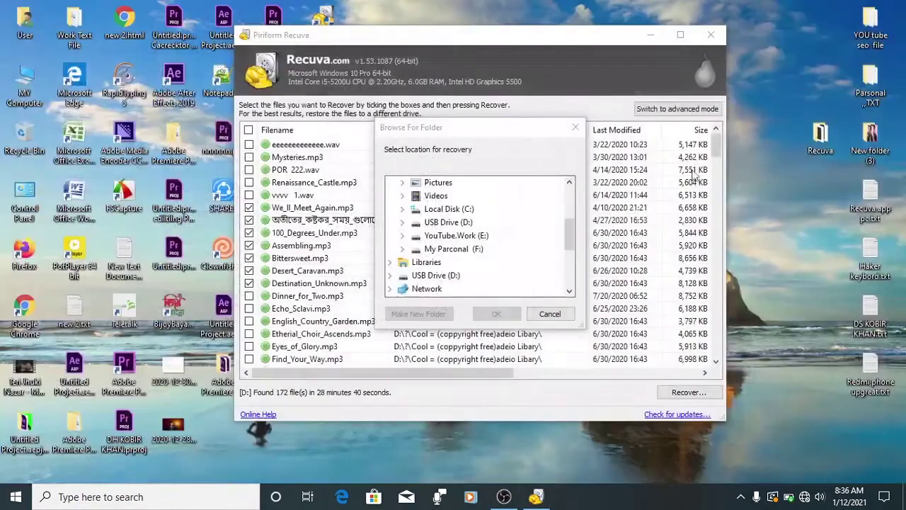
pyautogui.click(451, 224)
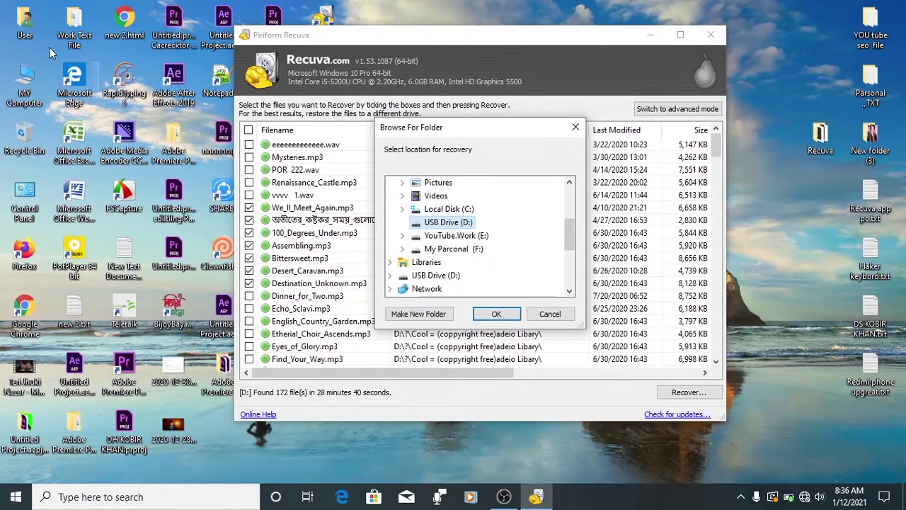
# - Review the picture files on USB Drive (D:) once more, and return to the recovery location dialog
pyautogui.click(24, 64)
pyautogui.doubleClick(25, 67)
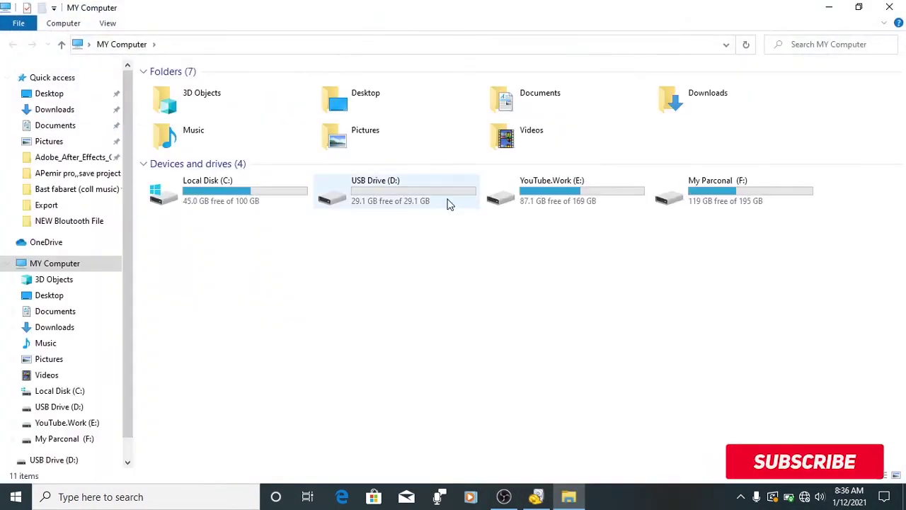
pyautogui.doubleClick(448, 204)
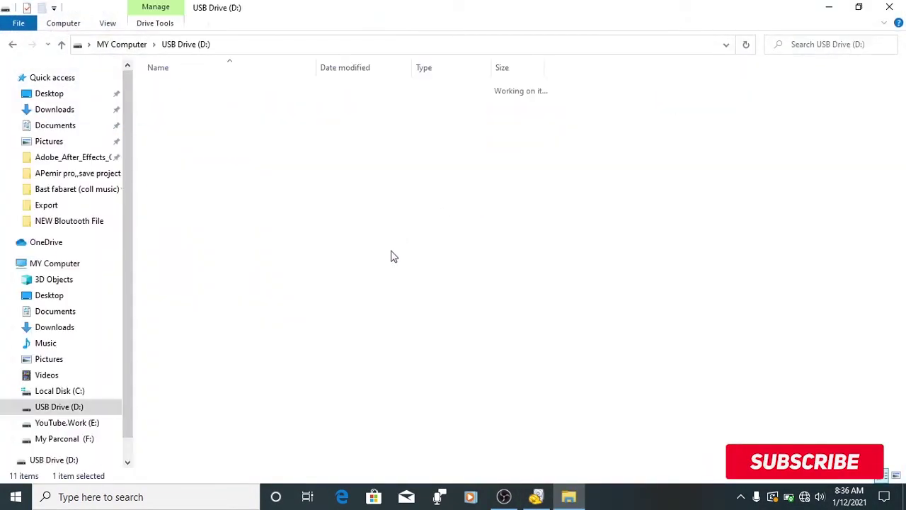
pyautogui.moveTo(253, 342); pyautogui.dragTo(319, 84)
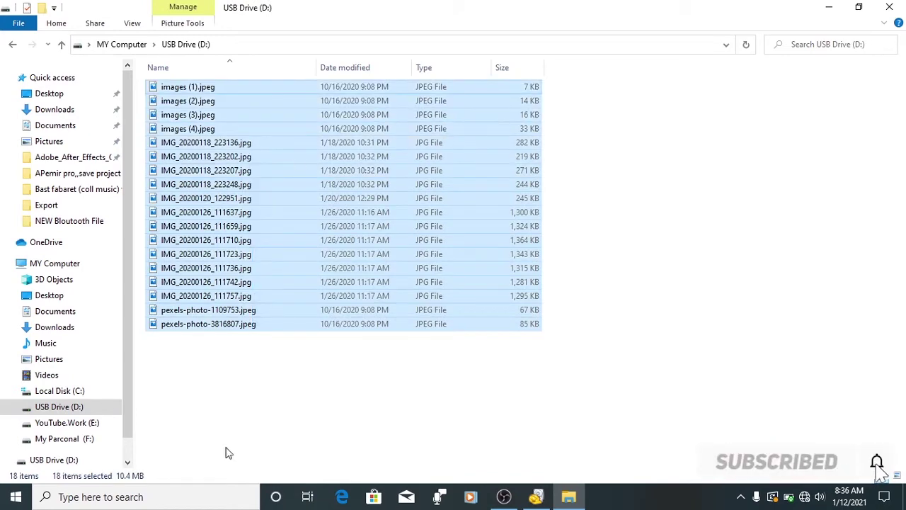
pyautogui.click(227, 454)
pyautogui.click(889, 7)
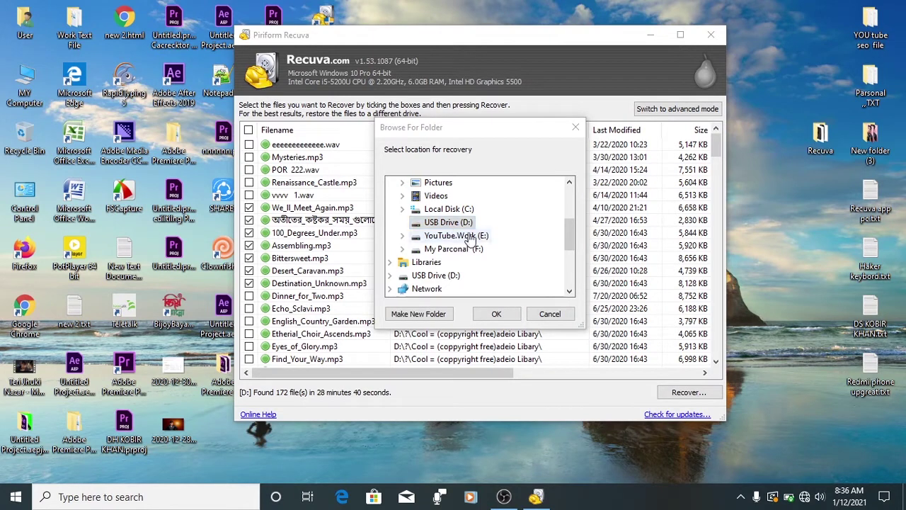
# - Confirm USB Drive (D:) as the recovery location, accept restoring to the same drive, and close the completion report
pyautogui.click(504, 317)
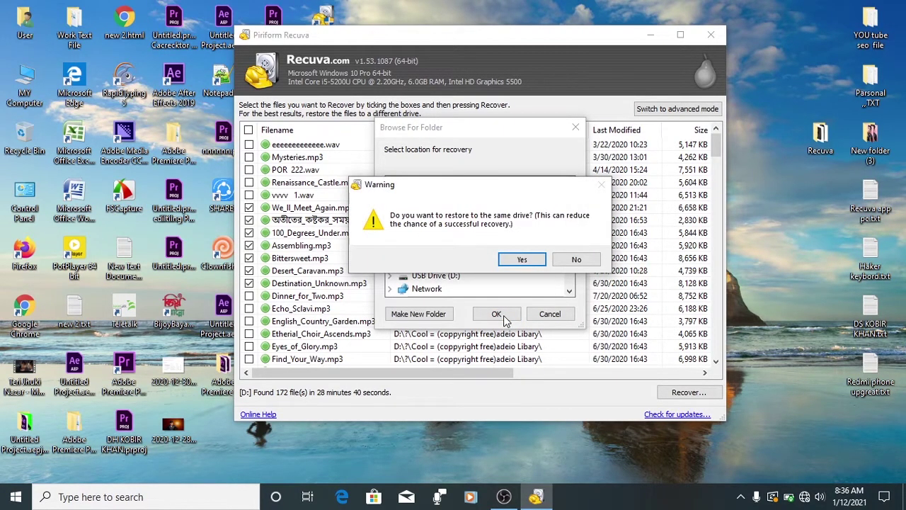
pyautogui.click(526, 262)
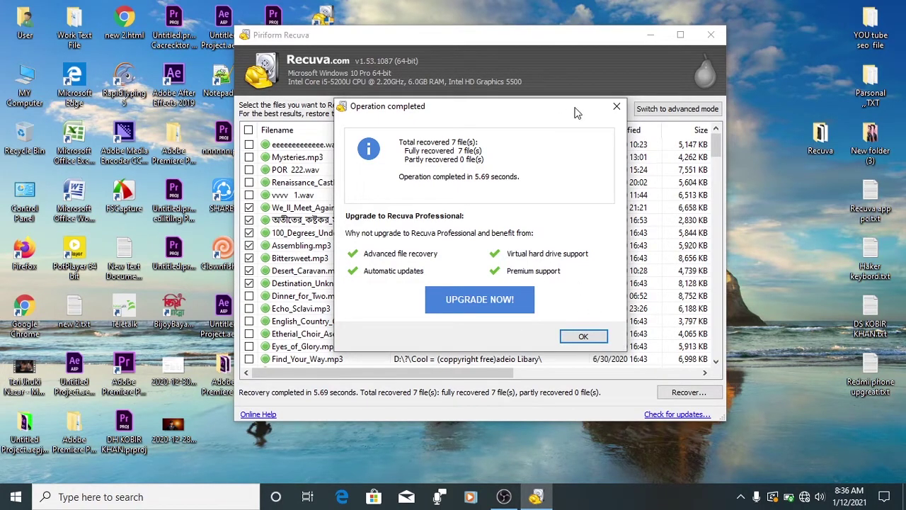
pyautogui.click(617, 107)
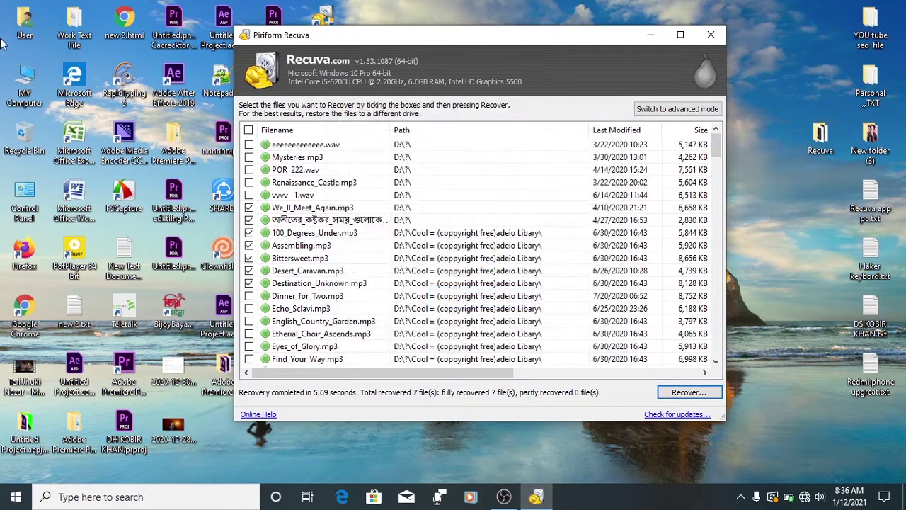
# - Examine the recovered MP3 files on USB Drive (D:) through MY Computer, and return to the Recuva results
pyautogui.doubleClick(16, 89)
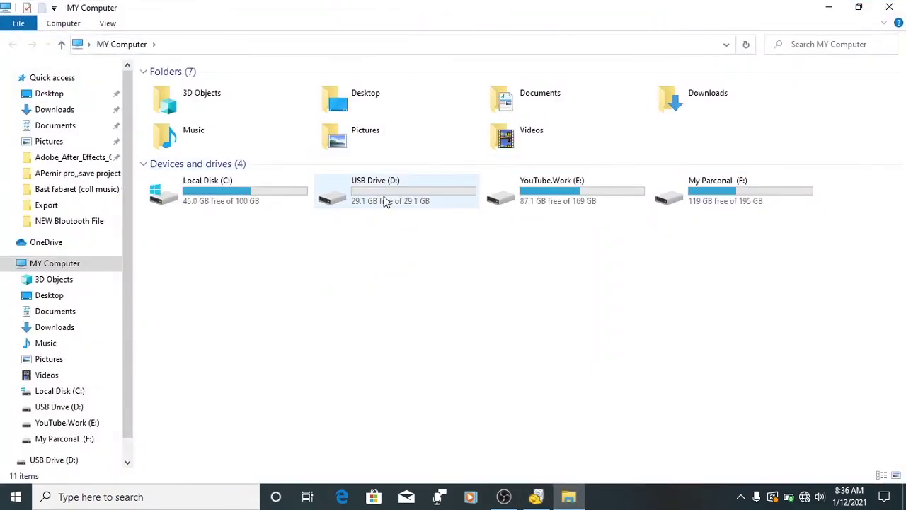
pyautogui.doubleClick(385, 202)
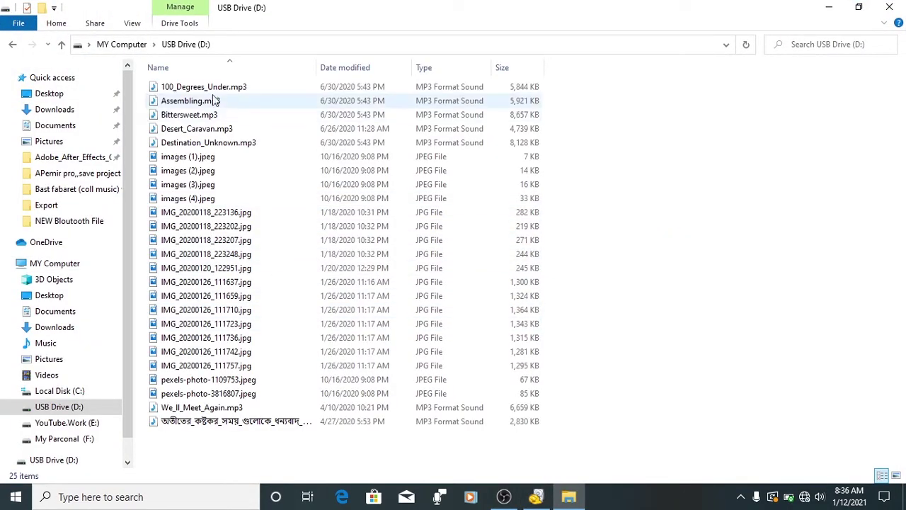
pyautogui.moveTo(565, 157); pyautogui.dragTo(465, 408)
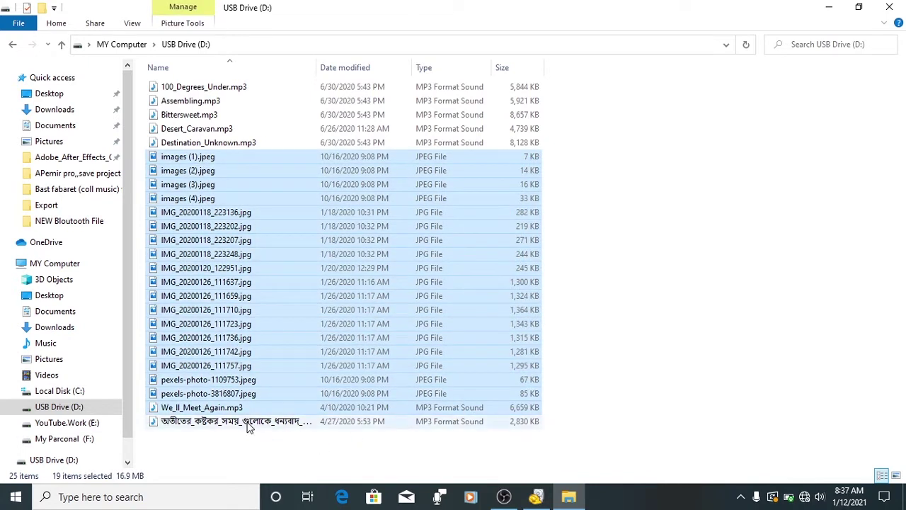
pyautogui.click(249, 422)
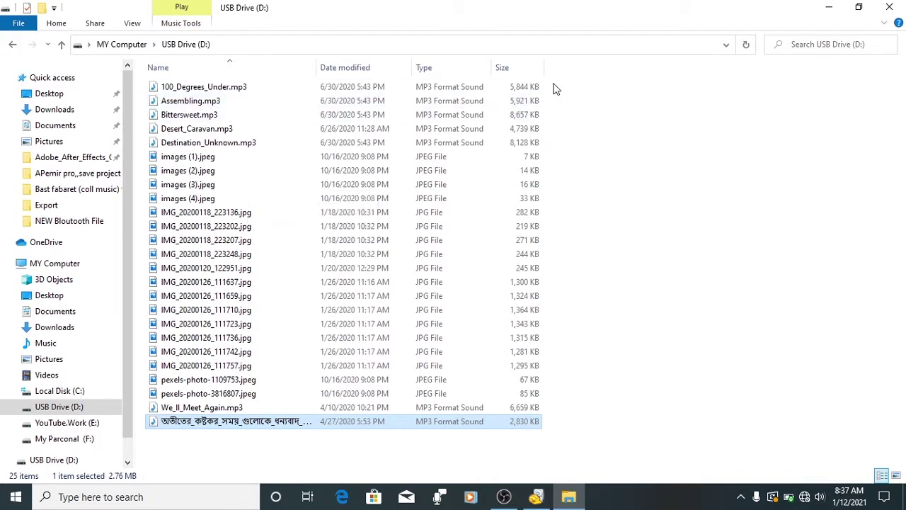
pyautogui.moveTo(554, 83); pyautogui.dragTo(483, 144)
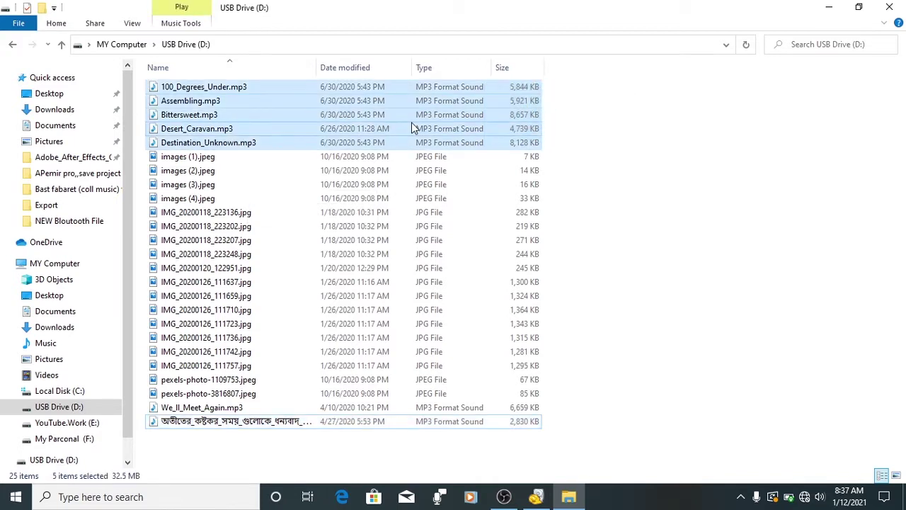
pyautogui.click(309, 424)
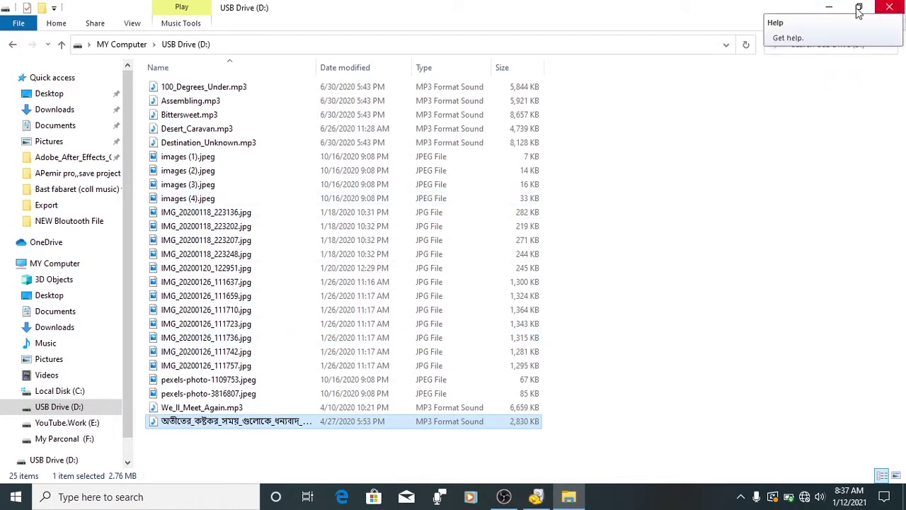
pyautogui.click(825, 8)
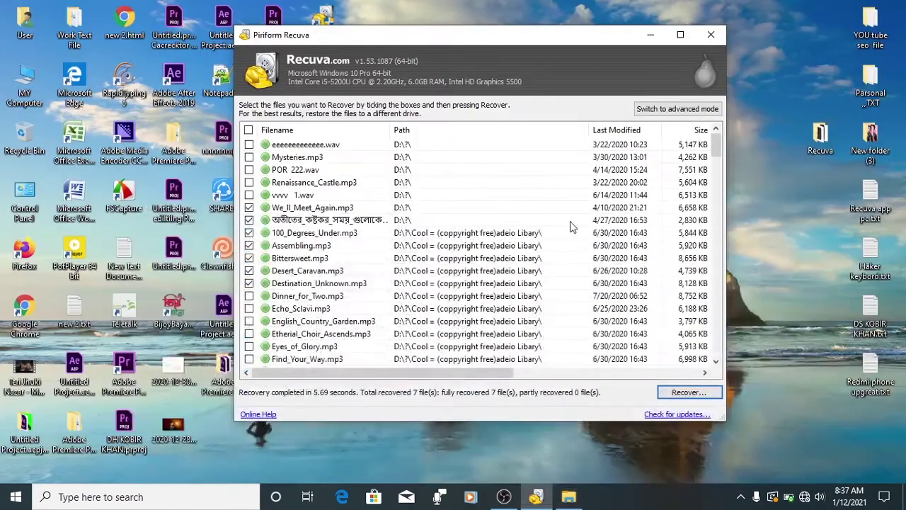
pyautogui.moveTo(504, 41); pyautogui.dragTo(574, 63)
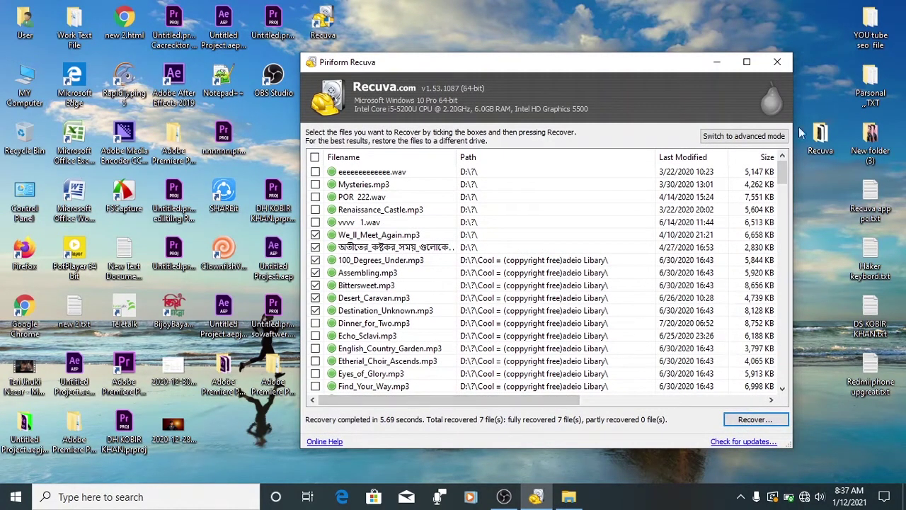
# - Review the recovered music files in the results list once more and close Recuva
pyautogui.scroll(-10, 785, 227)
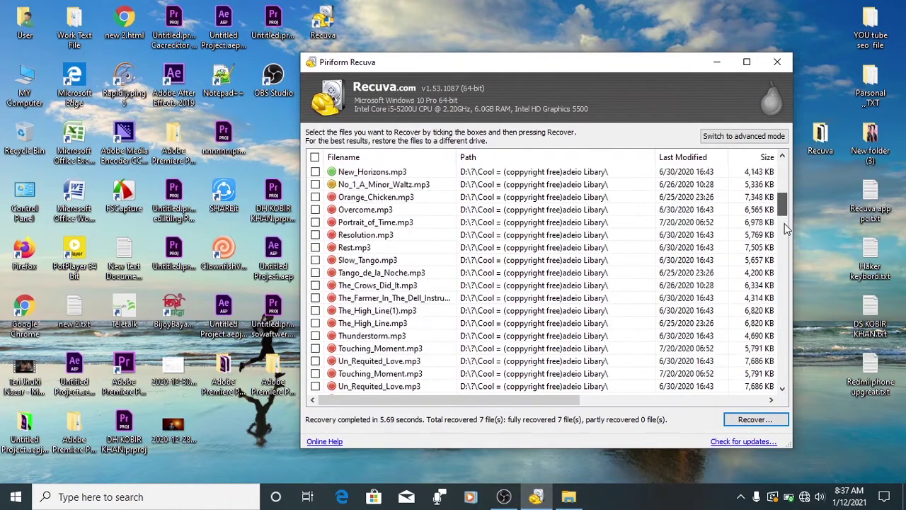
pyautogui.scroll(15, 785, 234)
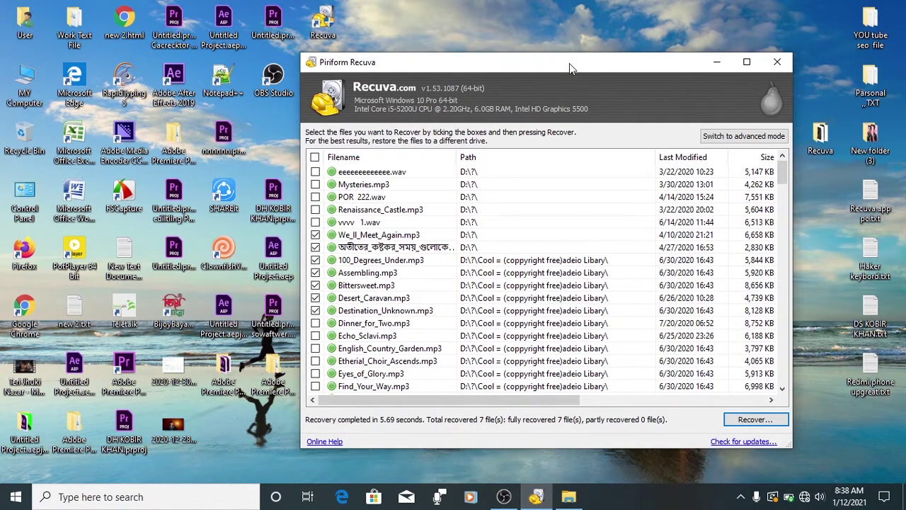
pyautogui.moveTo(562, 63); pyautogui.dragTo(517, 59)
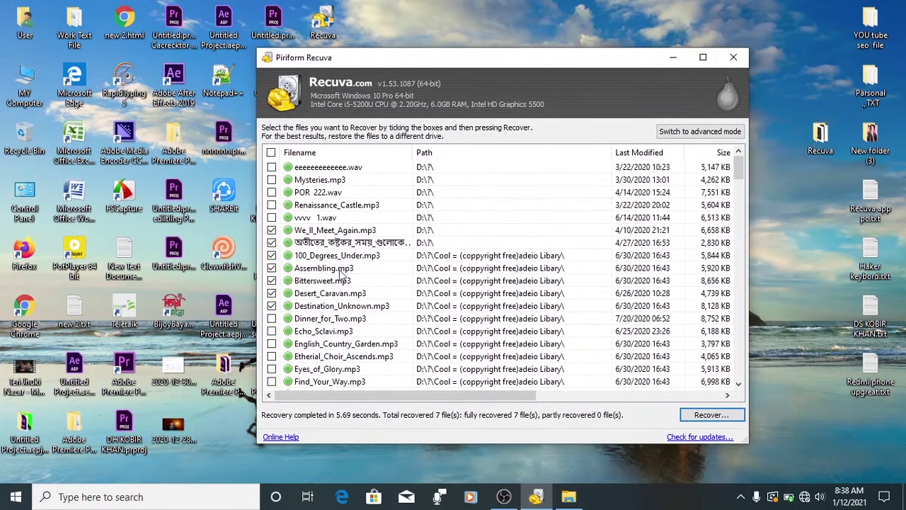
pyautogui.click(734, 58)
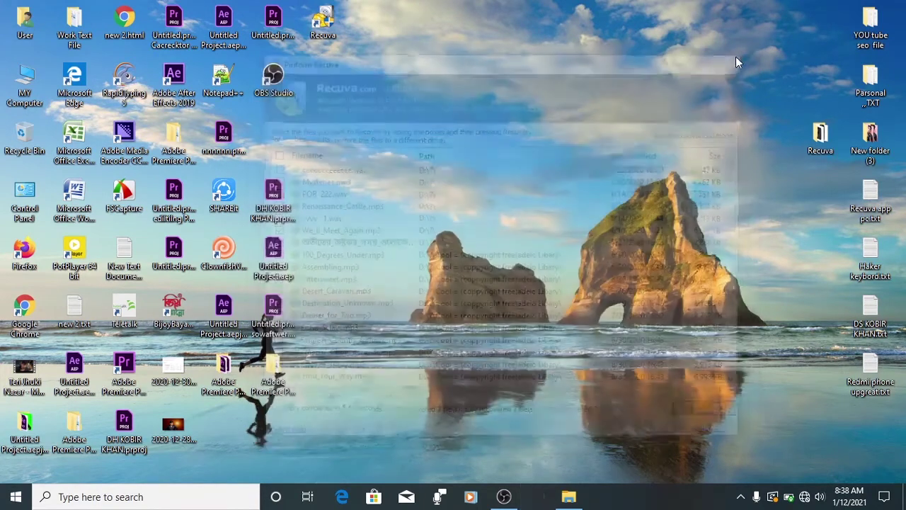
# - Refresh the desktop, move the Recuva shortcut to an empty area, and launch Recuva from it
pyautogui.rightClick(427, 63)
pyautogui.click(473, 101)
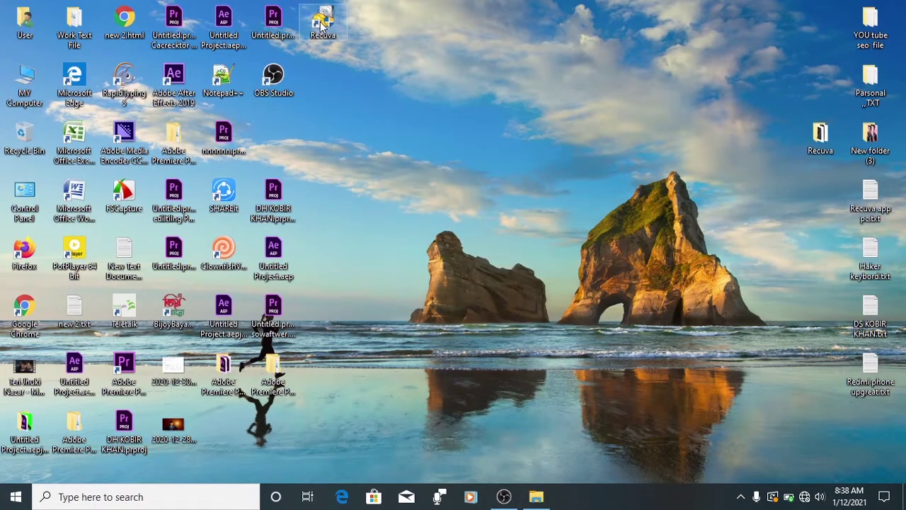
pyautogui.moveTo(323, 20); pyautogui.dragTo(392, 141)
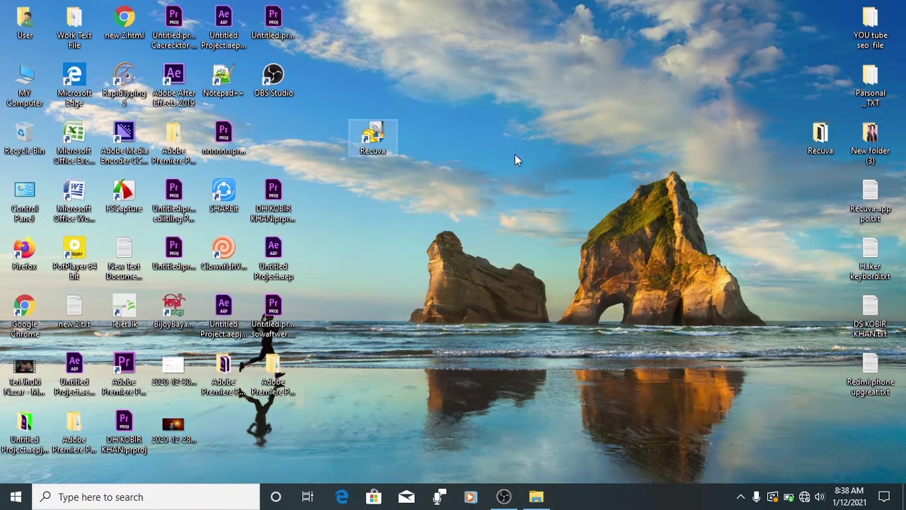
pyautogui.doubleClick(363, 151)
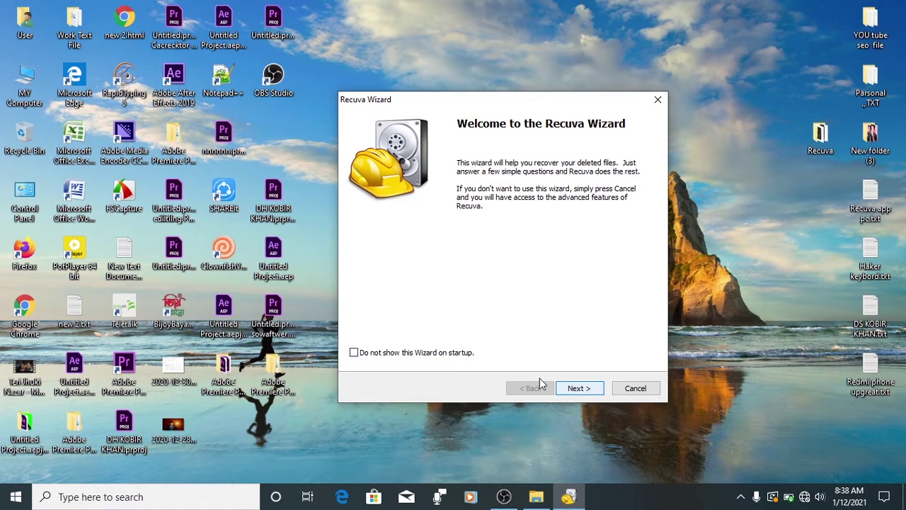
# - Proceed past the wizard's welcome page and choose Video as the file type to recover
pyautogui.click(592, 392)
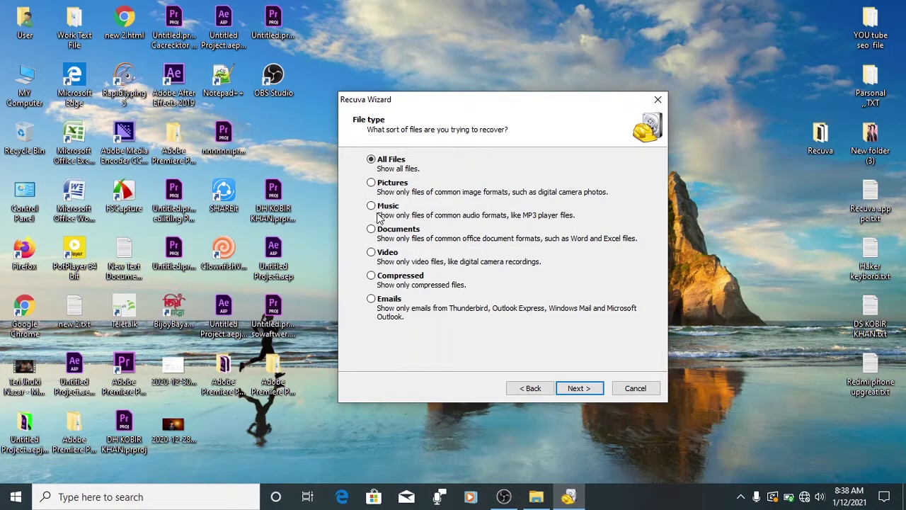
pyautogui.click(372, 257)
pyautogui.click(576, 391)
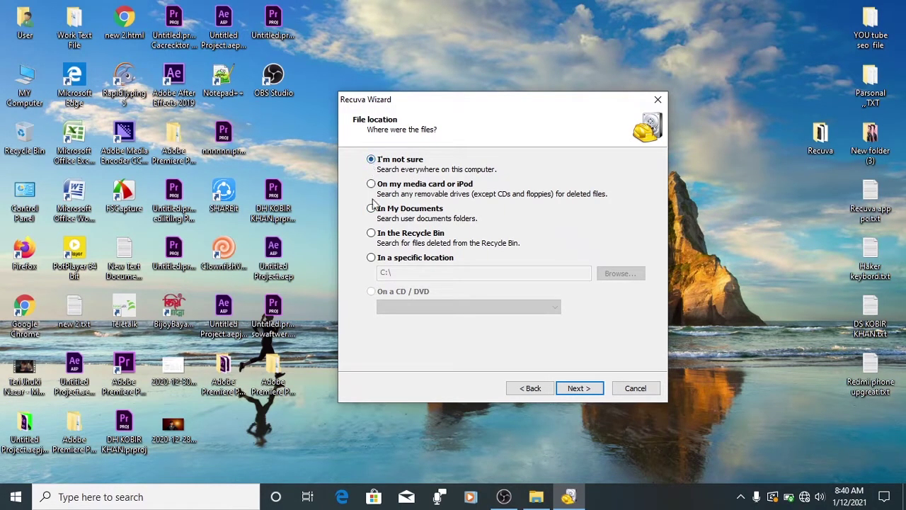
# - Set the file location to a specific location and select USB Drive (D:) under MY Computer
pyautogui.click(372, 258)
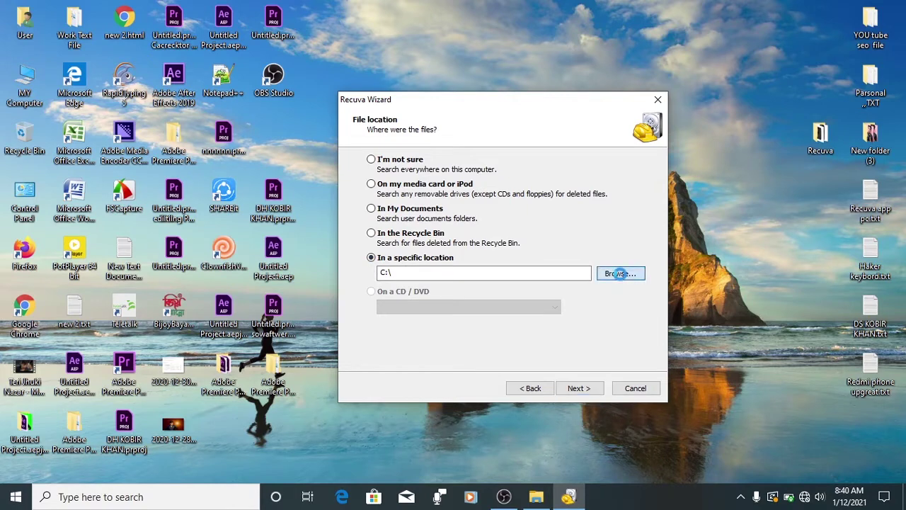
pyautogui.click(619, 273)
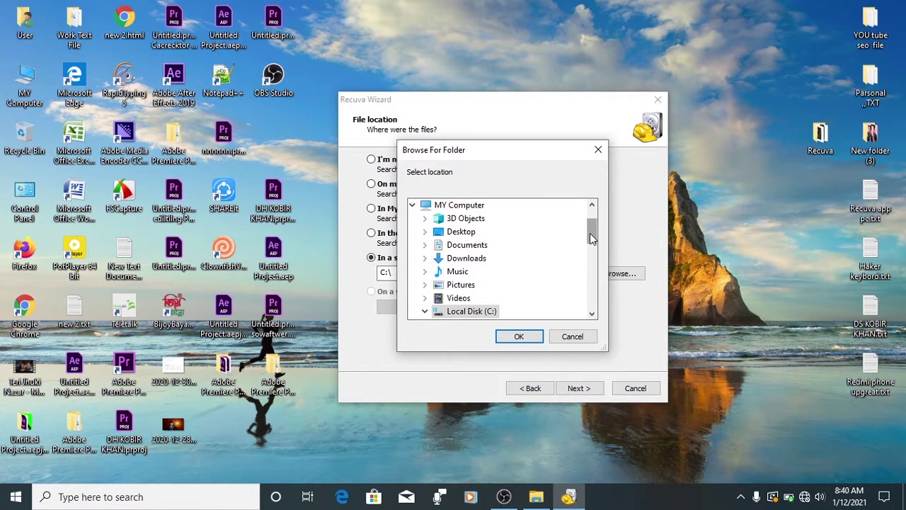
pyautogui.moveTo(592, 238); pyautogui.dragTo(591, 271)
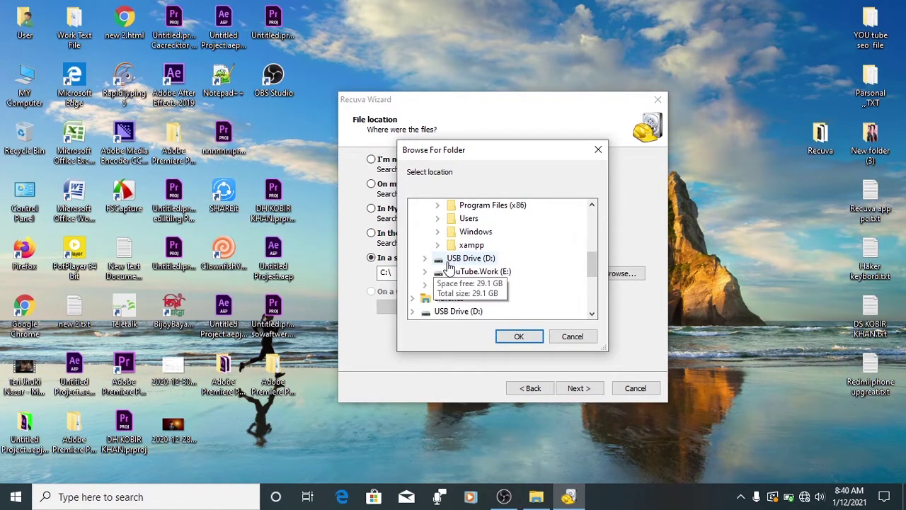
pyautogui.click(448, 265)
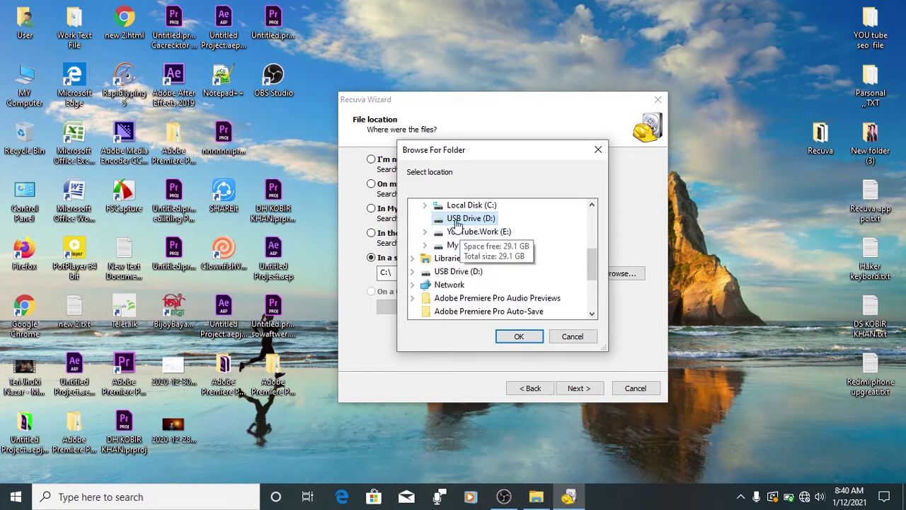
pyautogui.moveTo(590, 263); pyautogui.dragTo(591, 255)
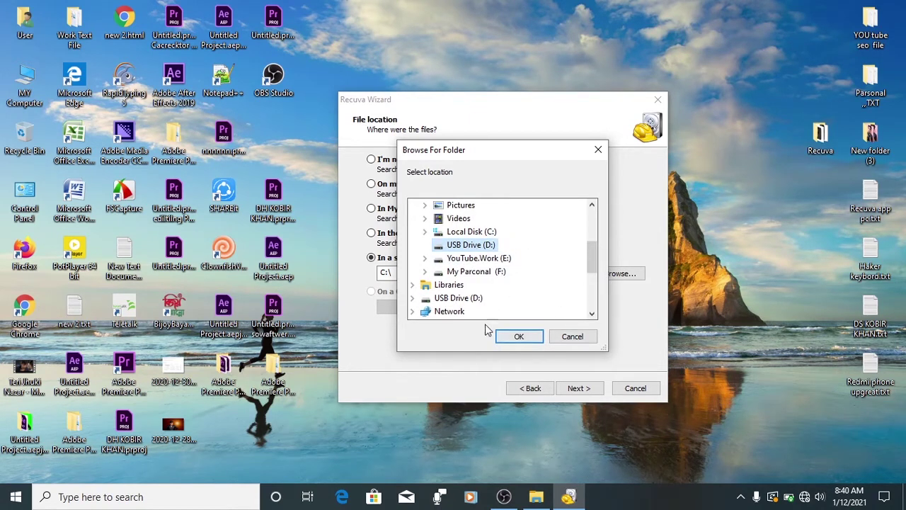
pyautogui.click(521, 338)
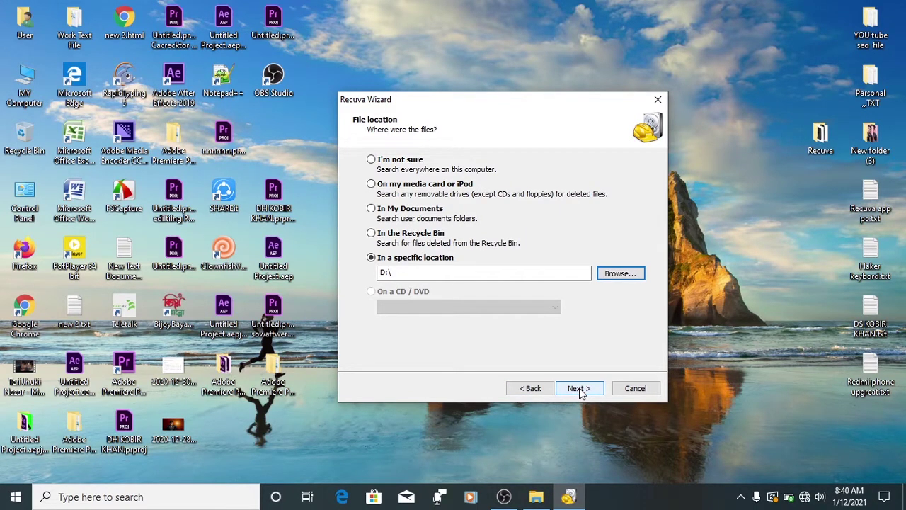
# - Start the video file search on D:\ and accept scanning again with Deep Scan enabled
pyautogui.click(580, 388)
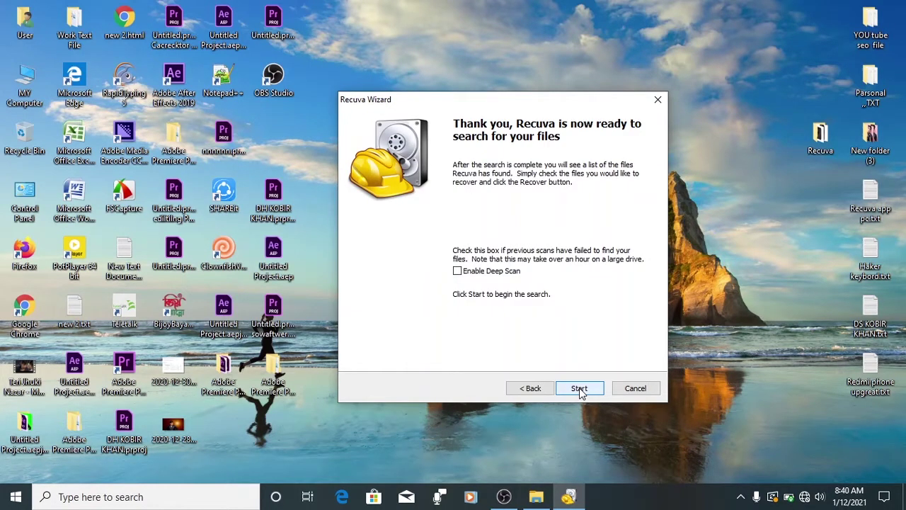
pyautogui.click(579, 389)
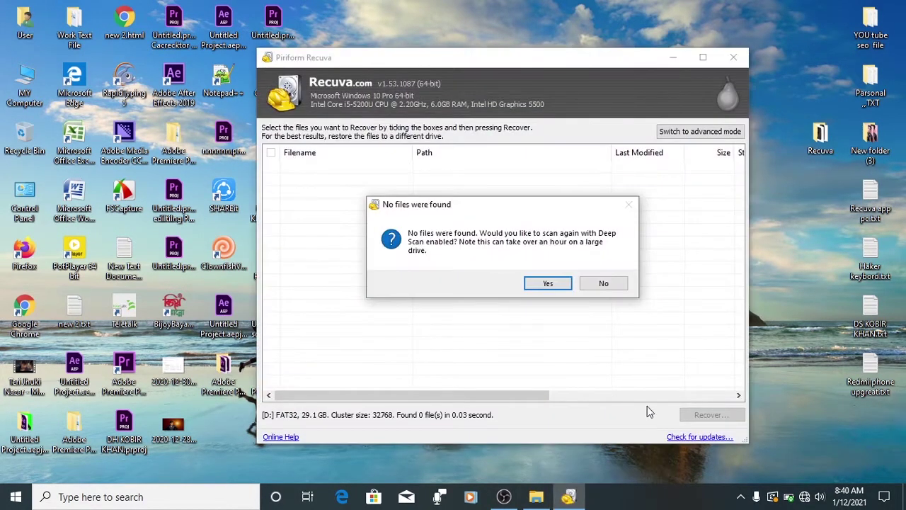
pyautogui.click(548, 284)
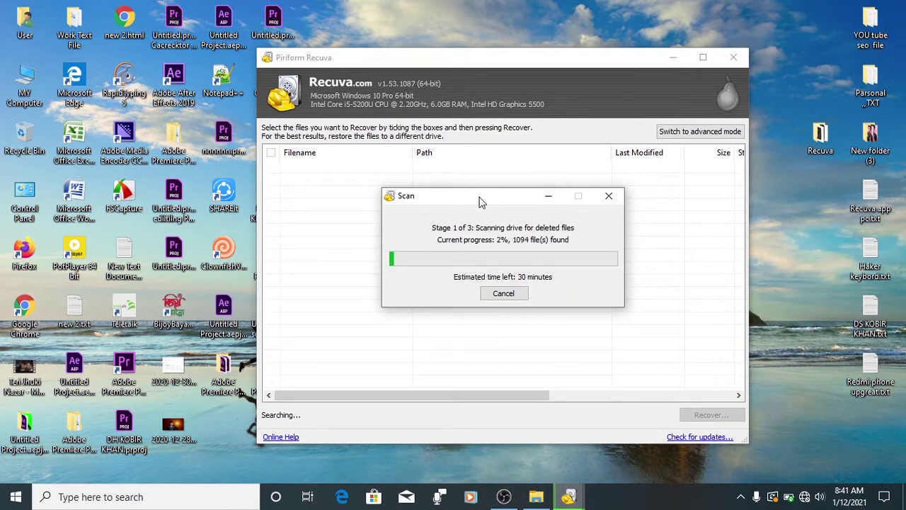
pyautogui.moveTo(454, 201); pyautogui.dragTo(429, 201)
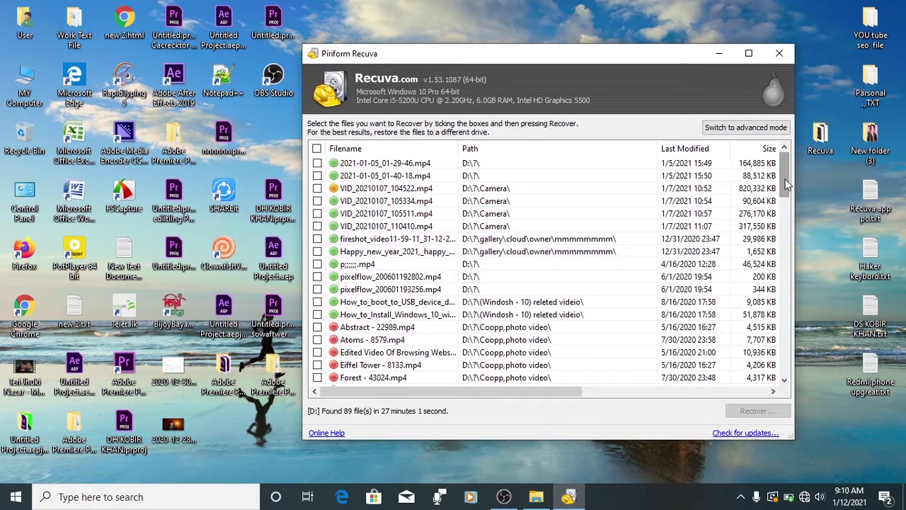
# - Examine the names, paths, dates and sizes of the deleted video files in the scan results
pyautogui.moveTo(786, 184)
pyautogui.mouseDown()
pyautogui.moveTo(793, 372)
pyautogui.moveTo(787, 172)
pyautogui.moveTo(782, 177)
pyautogui.mouseUp()
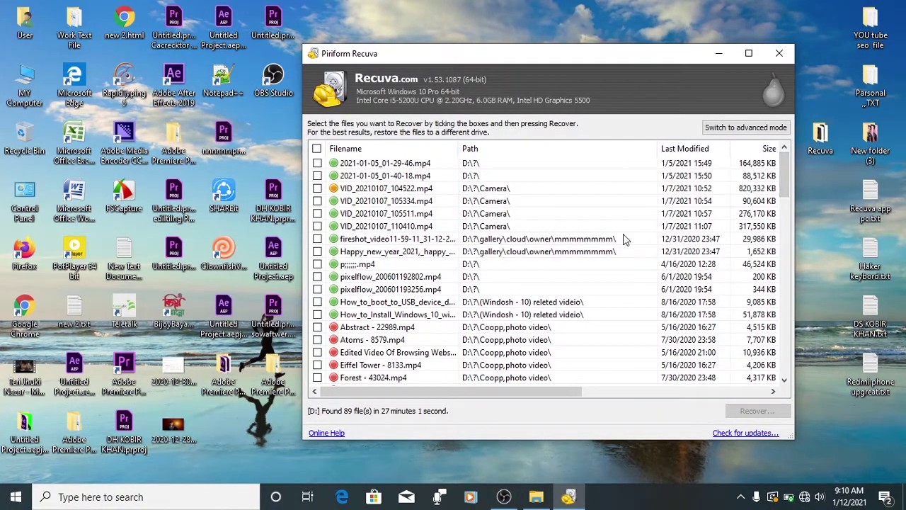
pyautogui.click(732, 226)
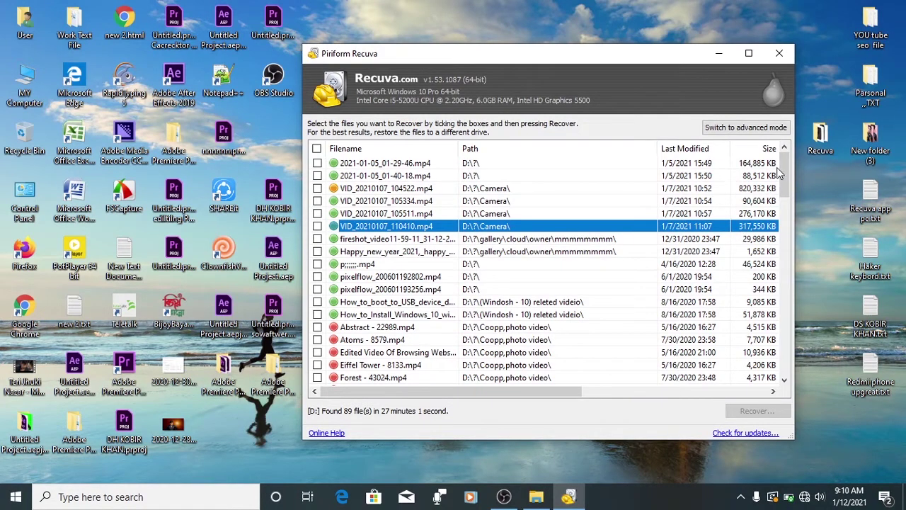
pyautogui.click(759, 212)
pyautogui.click(493, 251)
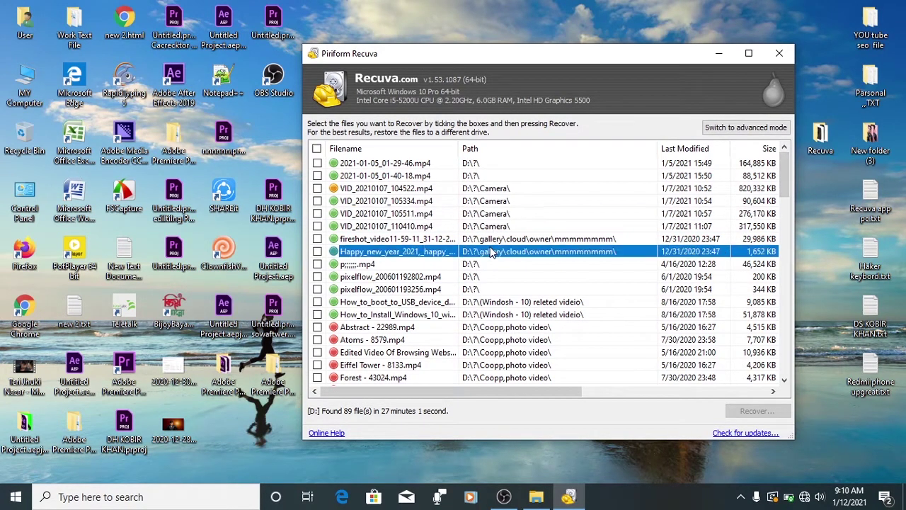
pyautogui.moveTo(786, 189); pyautogui.dragTo(777, 164)
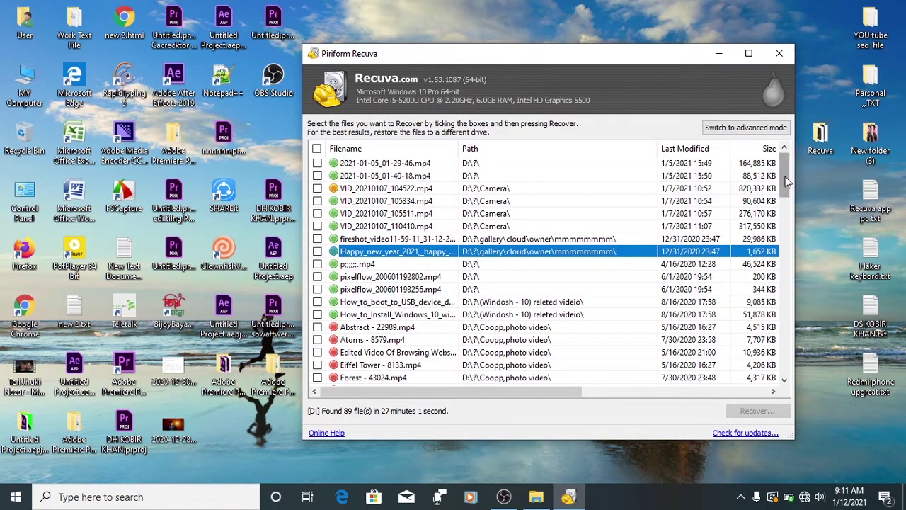
pyautogui.click(648, 6)
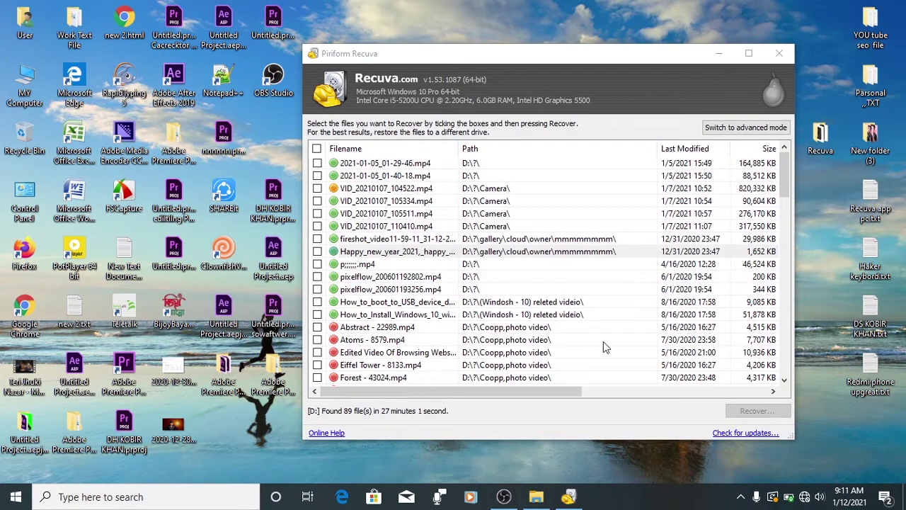
pyautogui.moveTo(499, 45); pyautogui.dragTo(448, 33)
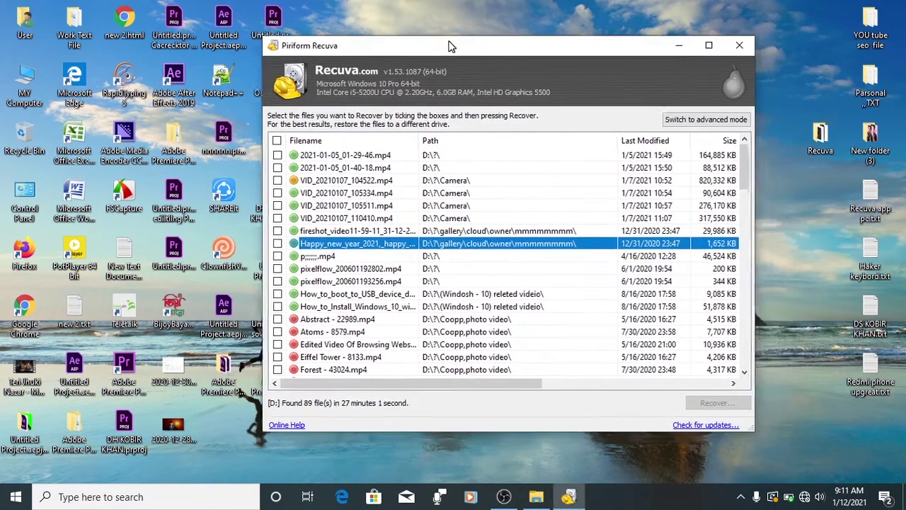
# - Try marking VID_20210107_104522.mp4 and then all found video files for recovery, and clear all the marks
pyautogui.click(267, 176)
pyautogui.click(267, 177)
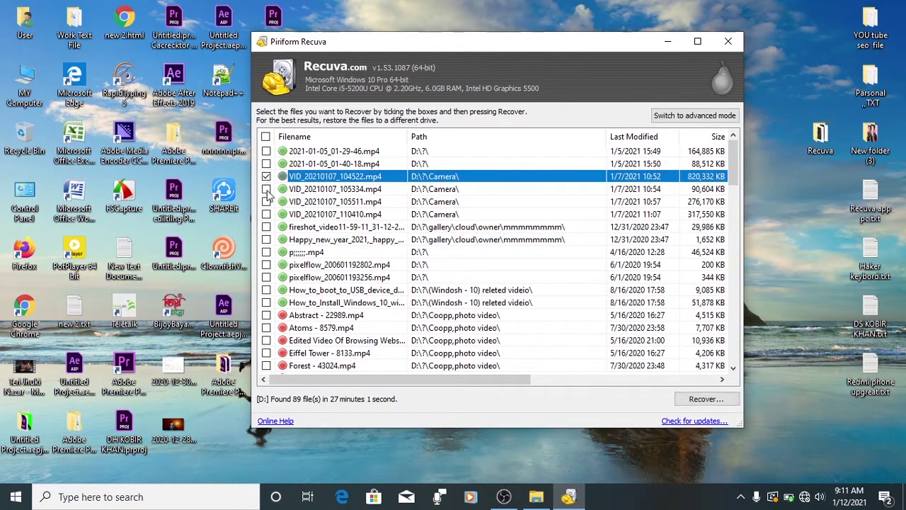
pyautogui.click(267, 138)
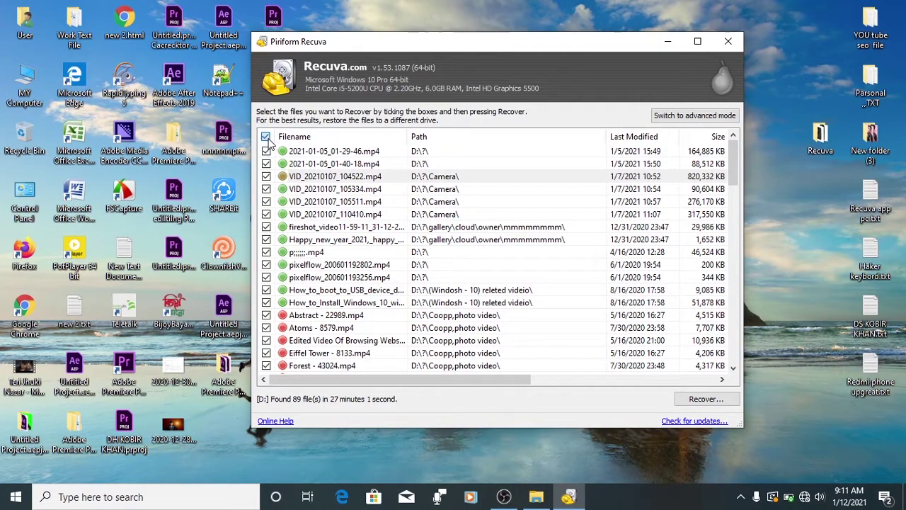
pyautogui.click(266, 137)
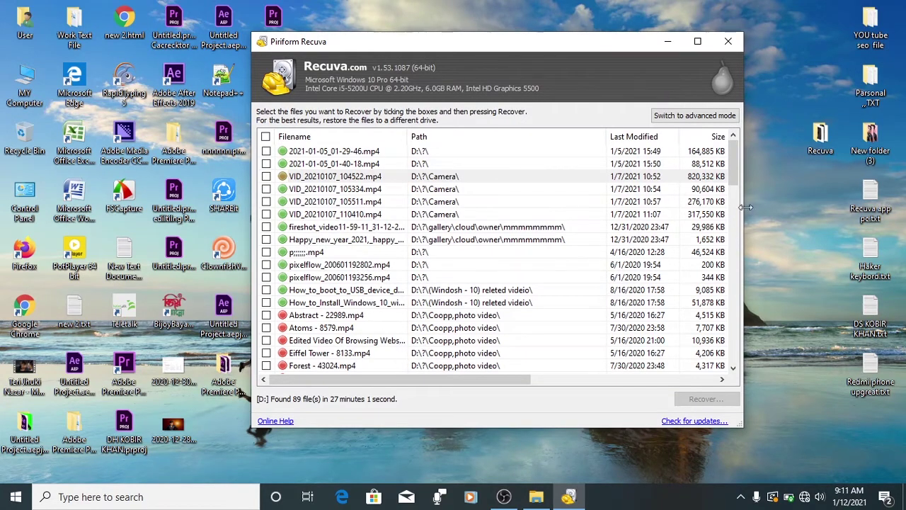
pyautogui.moveTo(737, 172)
pyautogui.mouseDown()
pyautogui.moveTo(739, 185)
pyautogui.moveTo(739, 160)
pyautogui.mouseUp()
# - Mark VID_20210107_105334.mp4, VID_20210107_105511.mp4, the fireshot_video and Happy_new_year_2021 clips, and pixelflow_200601192802.mp4 for recovery
pyautogui.click(266, 202)
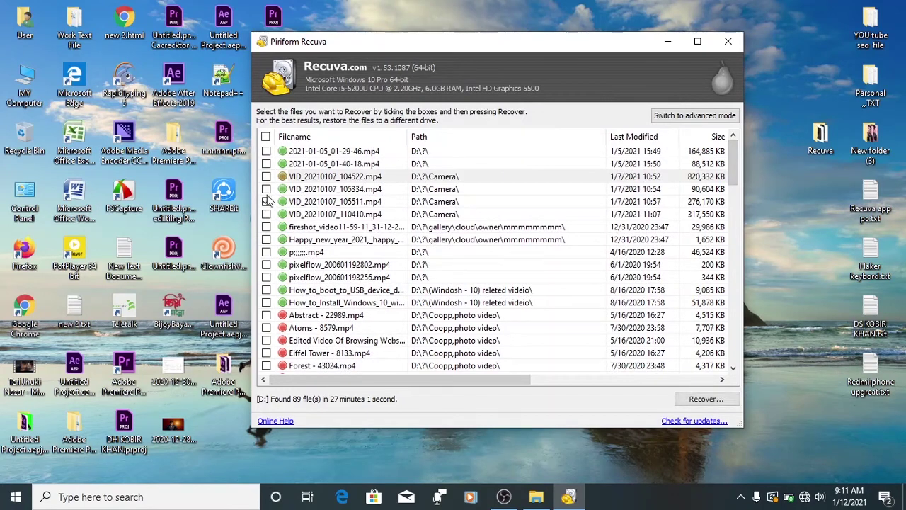
pyautogui.click(267, 189)
pyautogui.click(267, 176)
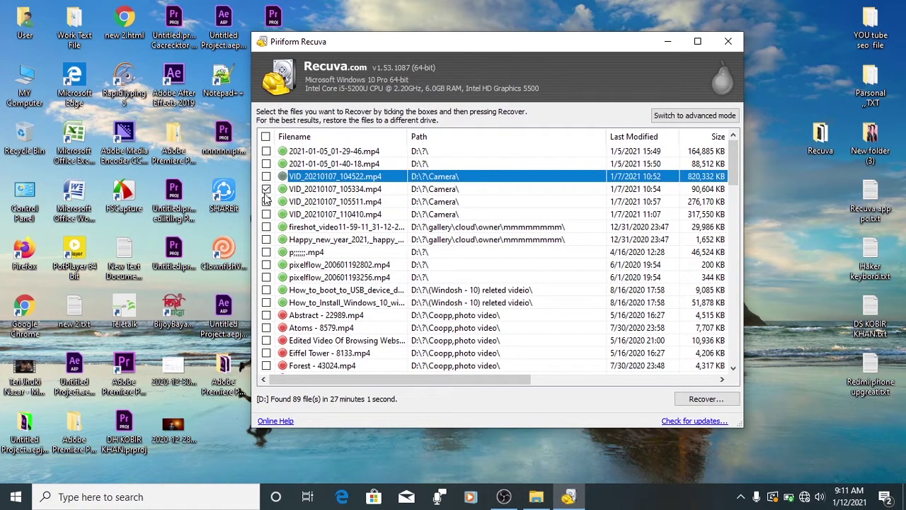
pyautogui.click(266, 176)
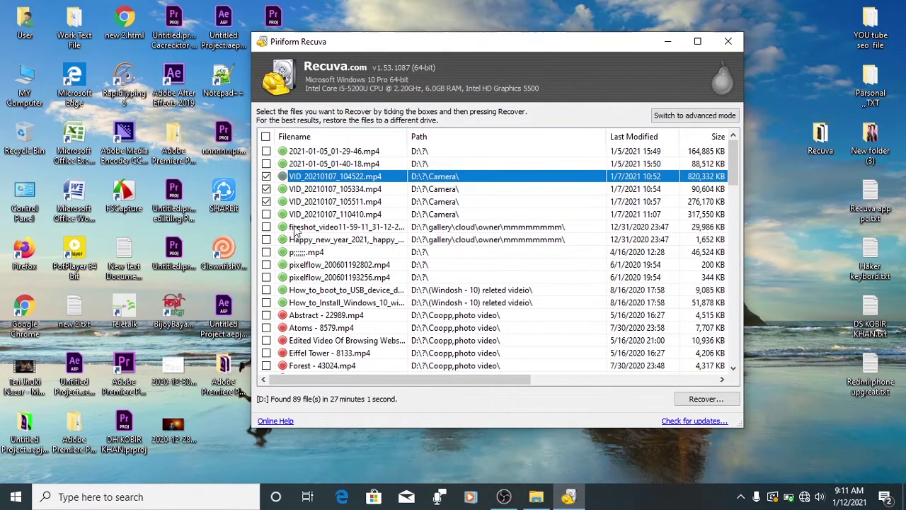
pyautogui.click(266, 239)
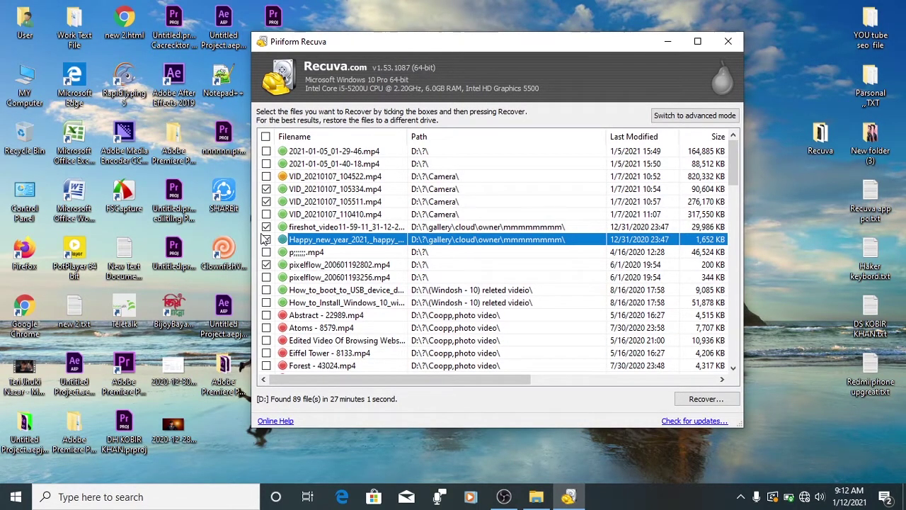
# - Toggle the recovery marks of VID_20210107_105511.mp4, VID_20210107_105334.mp4, and the files from pixelflow_200601192802.mp4 through the Edited Video Of Browsing clip
pyautogui.click(266, 202)
pyautogui.click(266, 189)
pyautogui.click(266, 265)
pyautogui.click(267, 277)
pyautogui.click(266, 289)
pyautogui.click(267, 303)
pyautogui.click(266, 315)
pyautogui.click(266, 328)
pyautogui.click(266, 340)
# - Open USB Drive (D:) through MY Computer to check its current files, and select the last two MP3 files
pyautogui.doubleClick(25, 84)
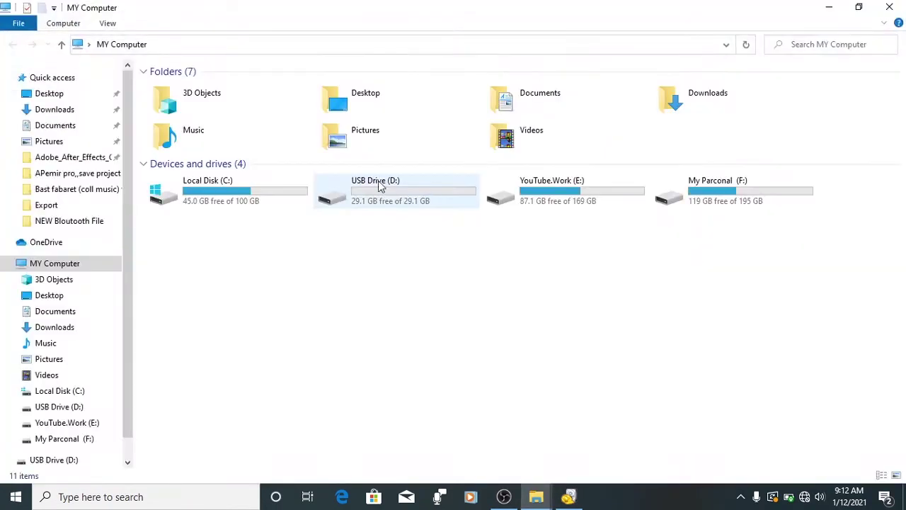
pyautogui.doubleClick(421, 200)
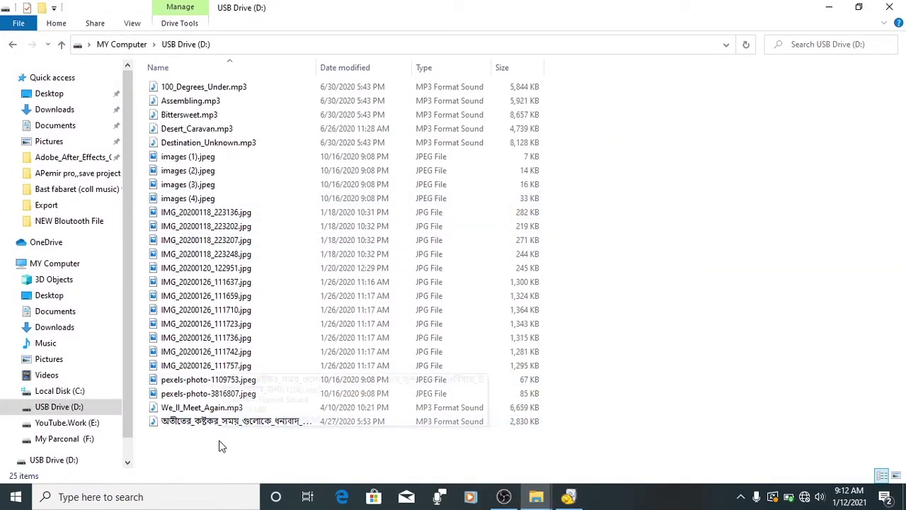
pyautogui.moveTo(219, 445); pyautogui.dragTo(221, 409)
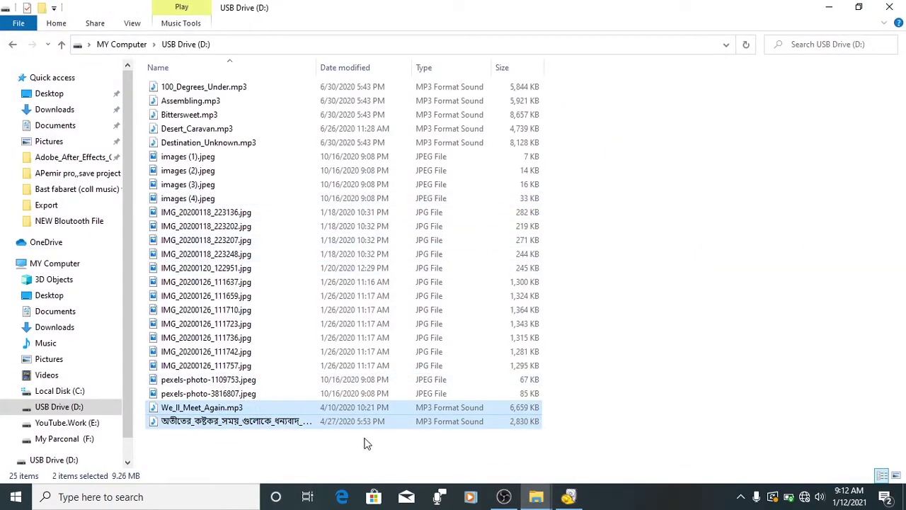
# - Highlight the first five MP3 files on USB Drive (D:), clear the selection, and return to the list of found videos
pyautogui.moveTo(553, 83); pyautogui.dragTo(499, 141)
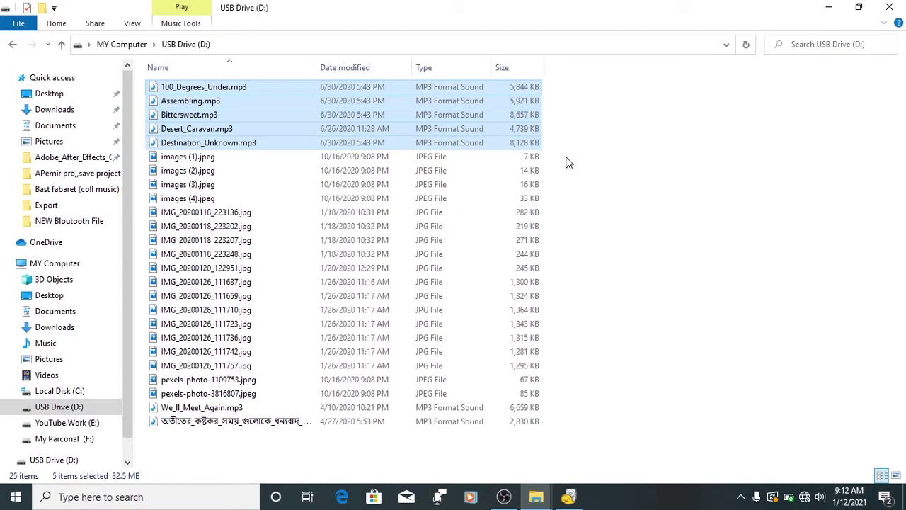
pyautogui.moveTo(567, 156); pyautogui.dragTo(625, 248)
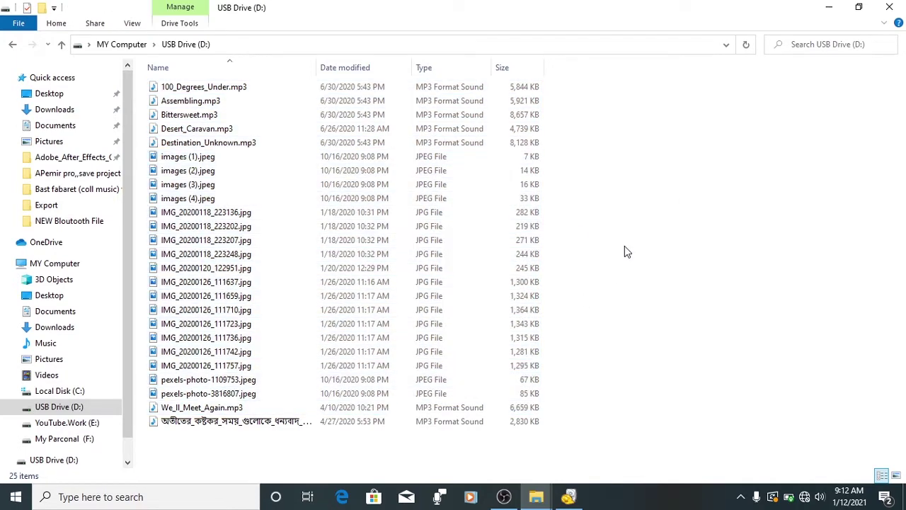
pyautogui.click(827, 12)
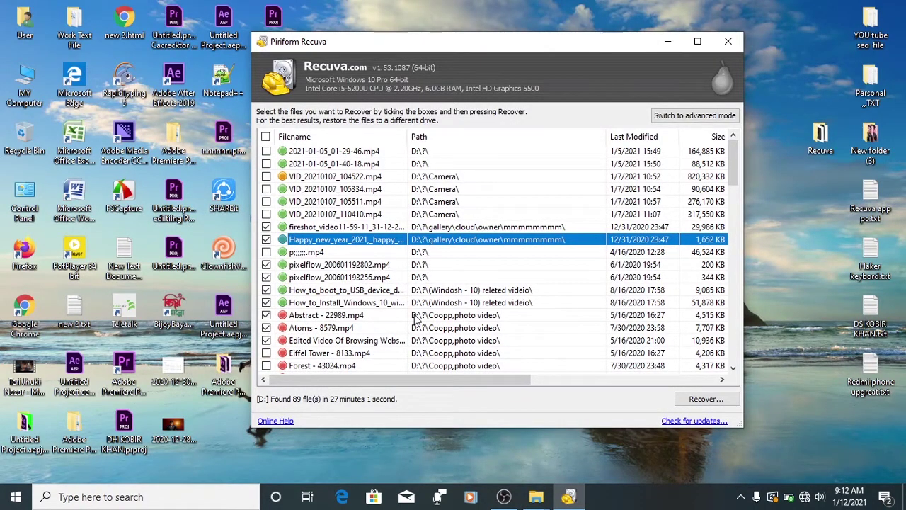
# - Recover the marked video files to USB Drive (D:), accepting restoration to the same drive, and close the completion summary
pyautogui.click(697, 401)
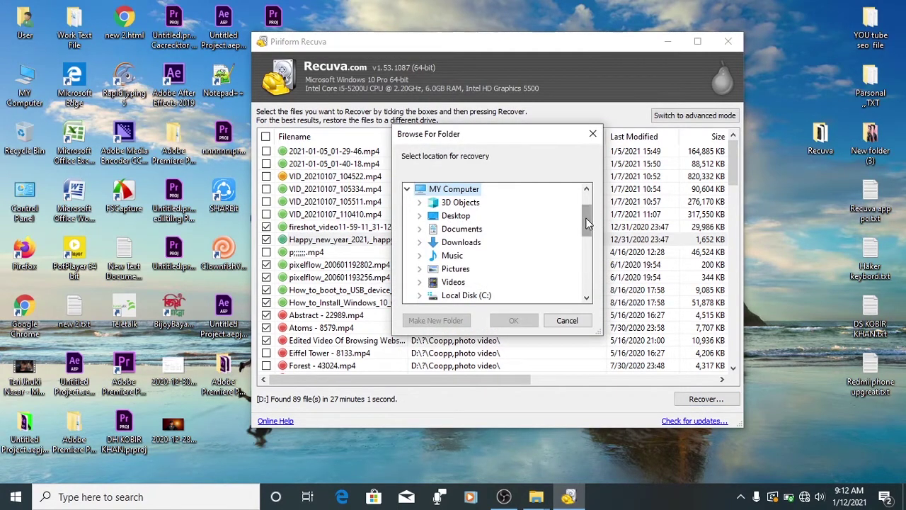
pyautogui.moveTo(587, 224); pyautogui.dragTo(606, 243)
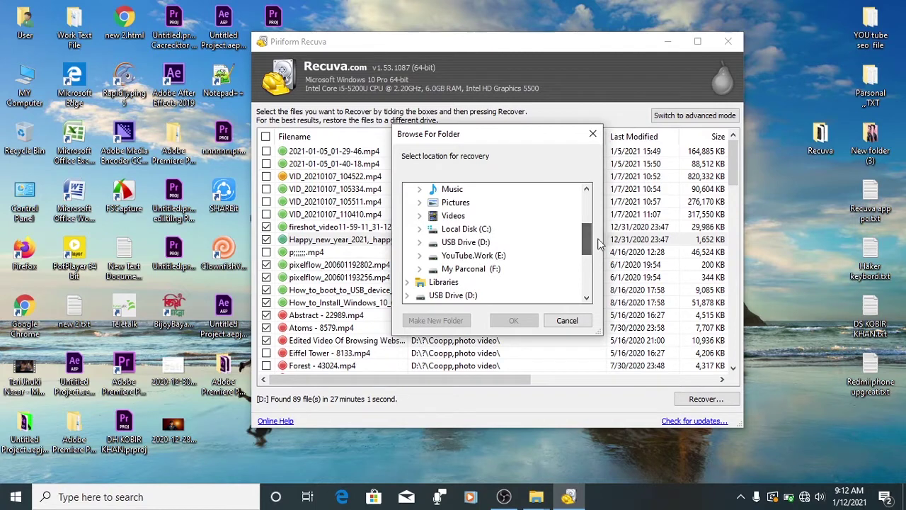
pyautogui.click(448, 246)
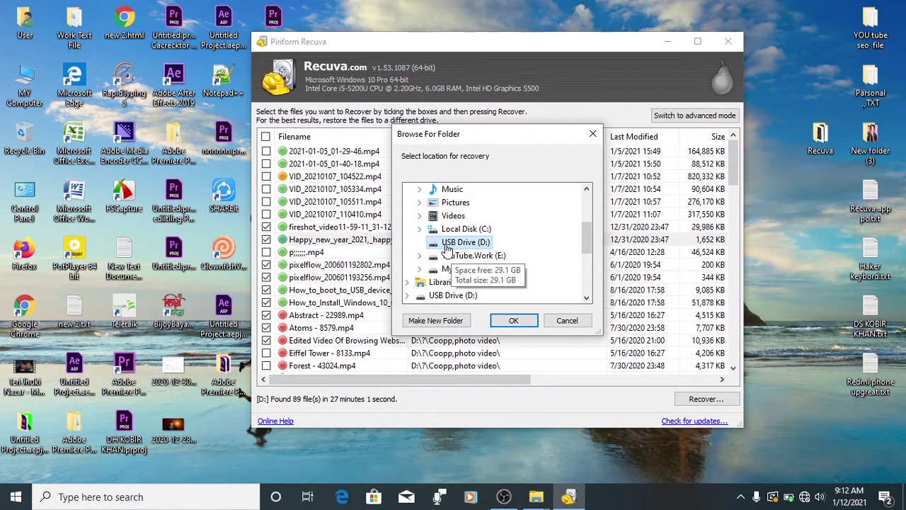
pyautogui.click(514, 323)
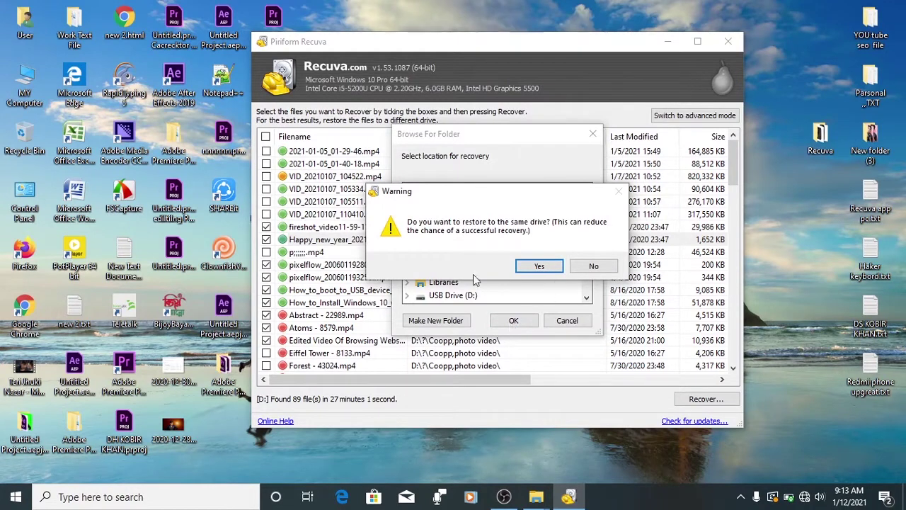
pyautogui.click(536, 268)
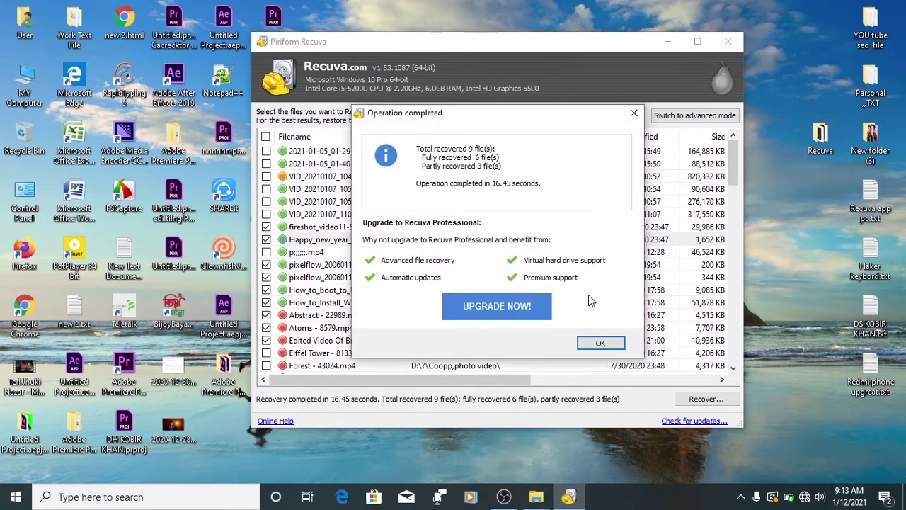
pyautogui.click(634, 115)
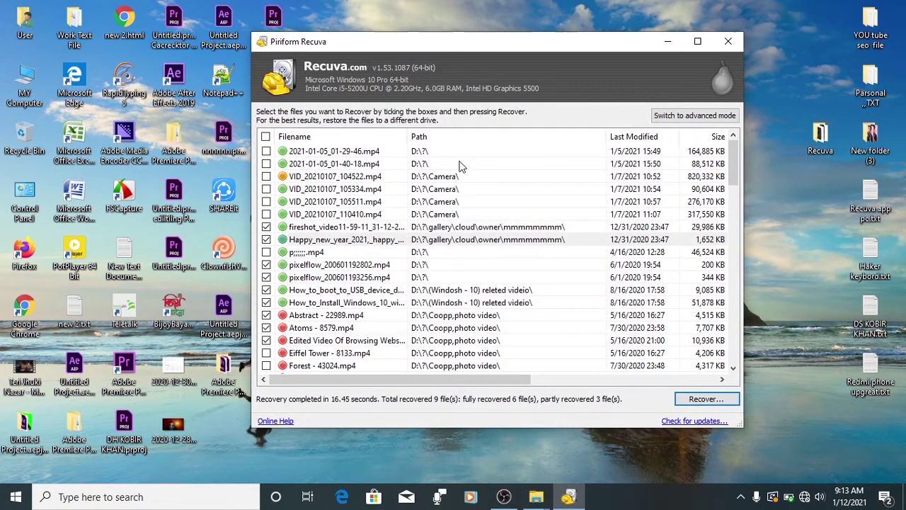
# - Open USB Drive (D:) through MY Computer, look through its files for the recovered videos, and close the window
pyautogui.doubleClick(41, 77)
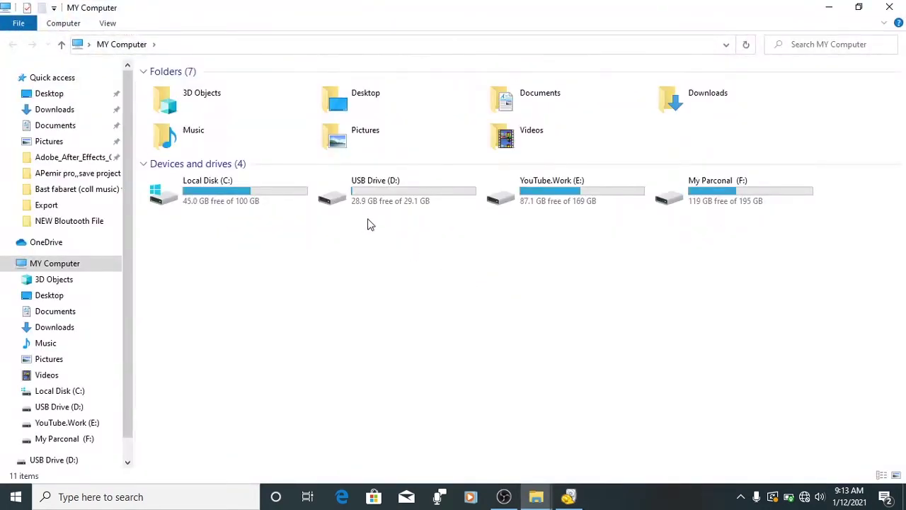
pyautogui.doubleClick(413, 190)
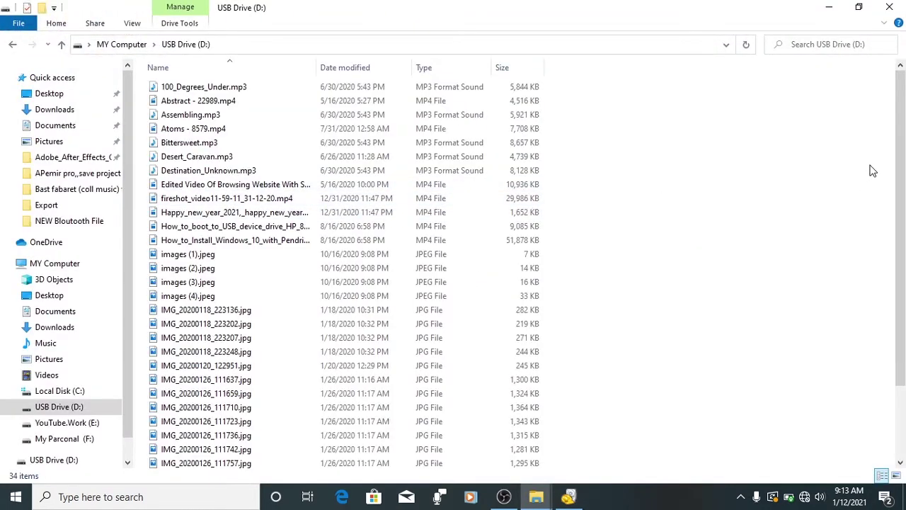
pyautogui.moveTo(904, 174); pyautogui.dragTo(905, 240)
pyautogui.moveTo(904, 196)
pyautogui.mouseDown()
pyautogui.moveTo(904, 127)
pyautogui.moveTo(904, 212)
pyautogui.mouseUp()
pyautogui.moveTo(904, 314); pyautogui.dragTo(904, 247)
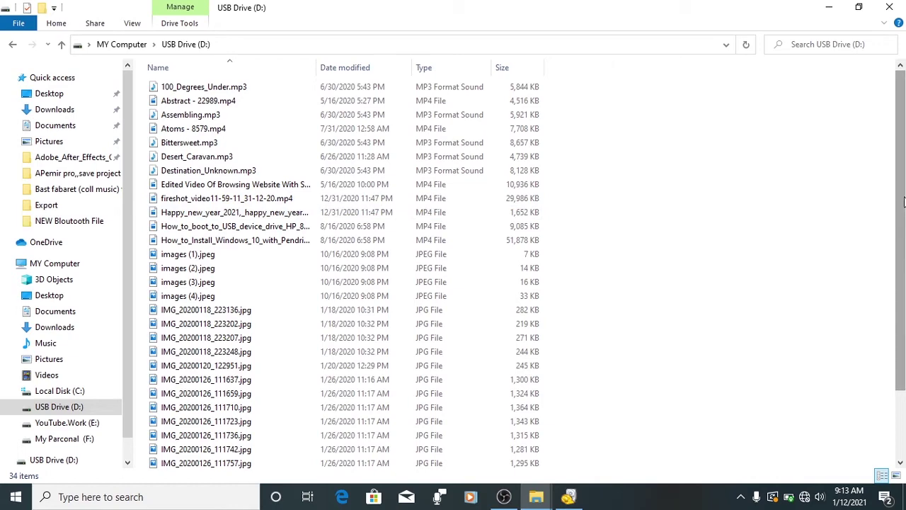
pyautogui.moveTo(904, 202); pyautogui.dragTo(904, 105)
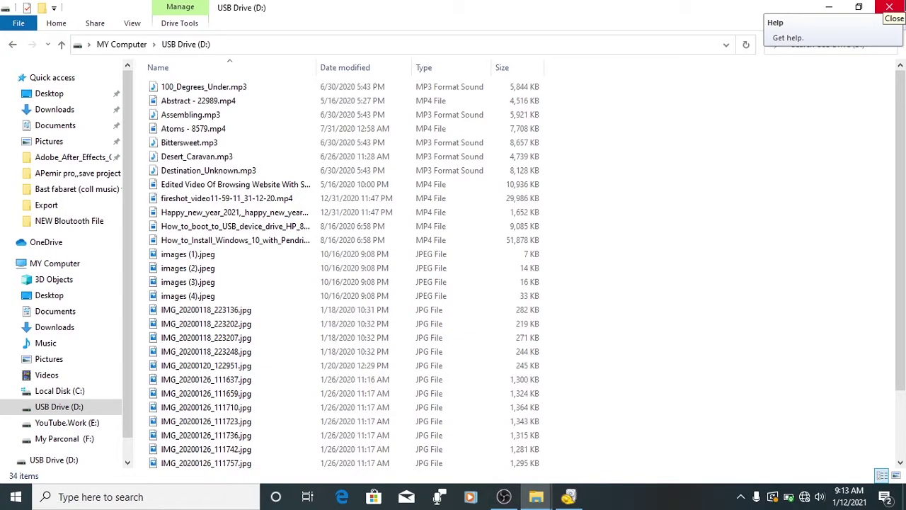
pyautogui.click(894, 7)
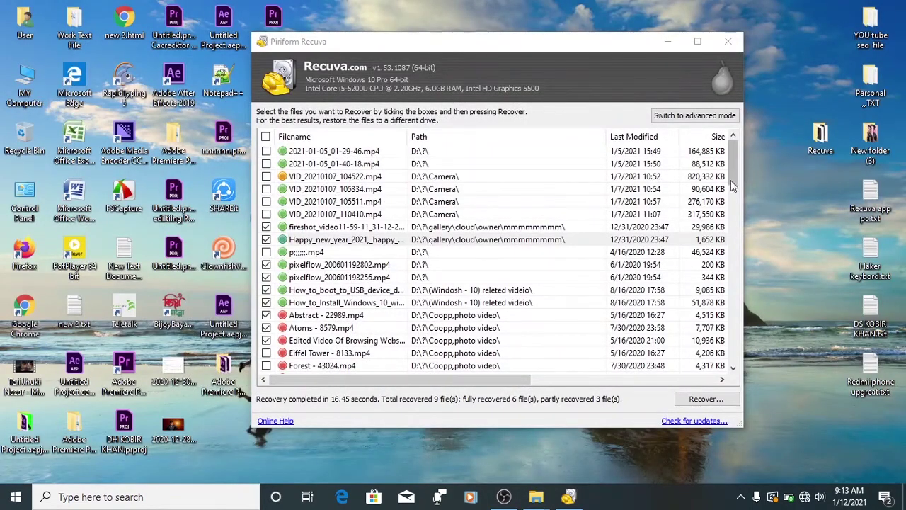
# - Close and restart Recuva, and choose Documents as the file type to recover in the wizard
pyautogui.moveTo(734, 170); pyautogui.dragTo(717, 128)
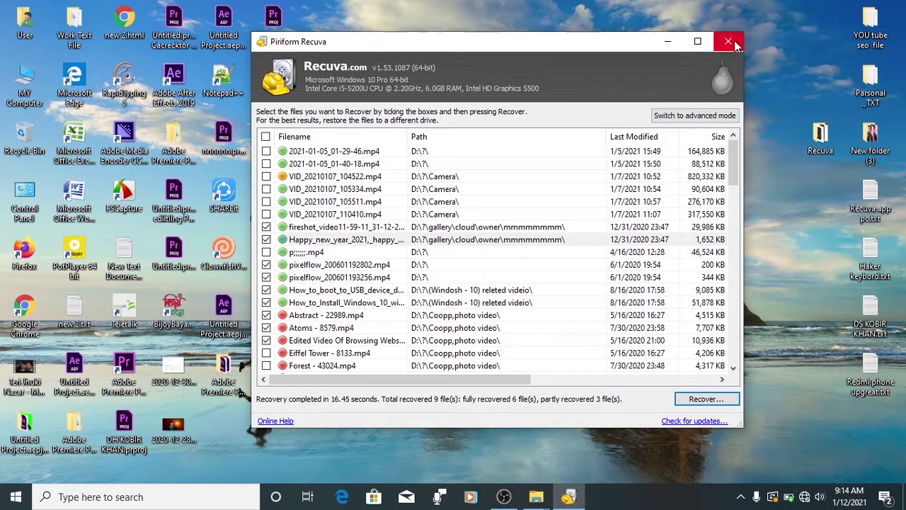
pyautogui.click(731, 43)
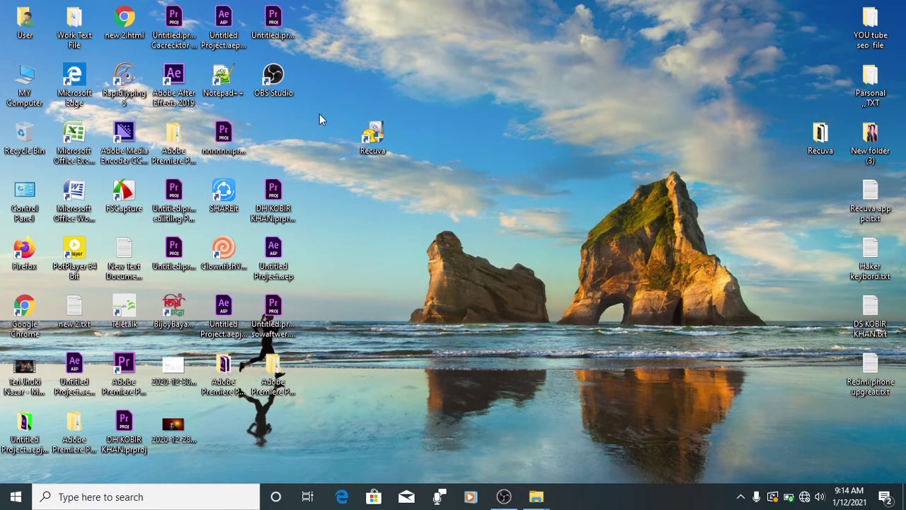
pyautogui.doubleClick(359, 138)
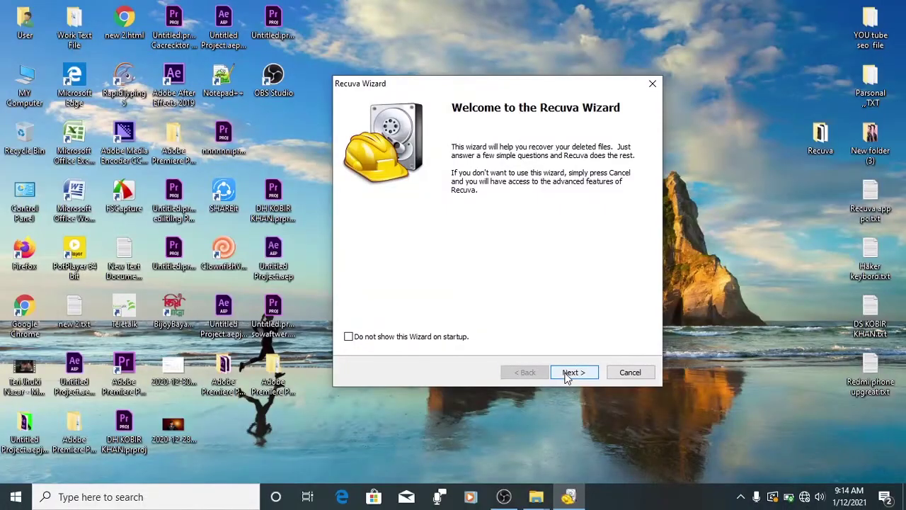
pyautogui.click(569, 373)
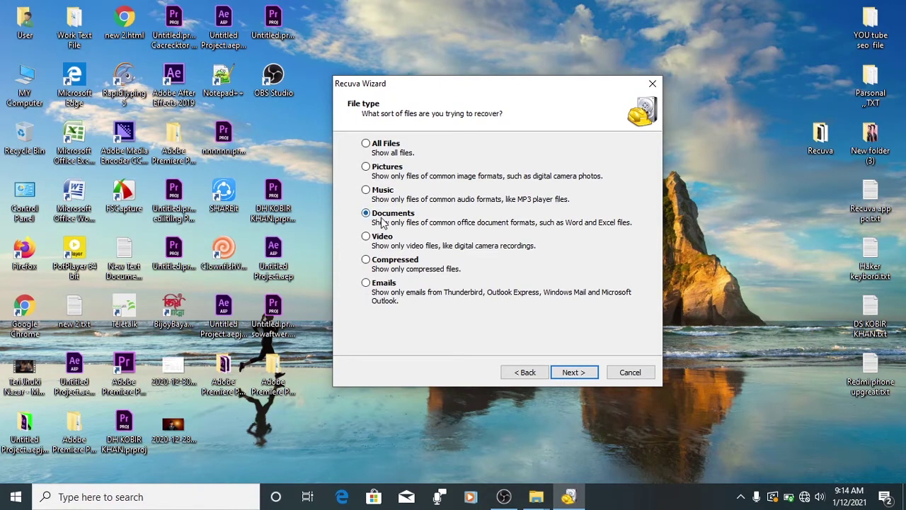
pyautogui.click(579, 376)
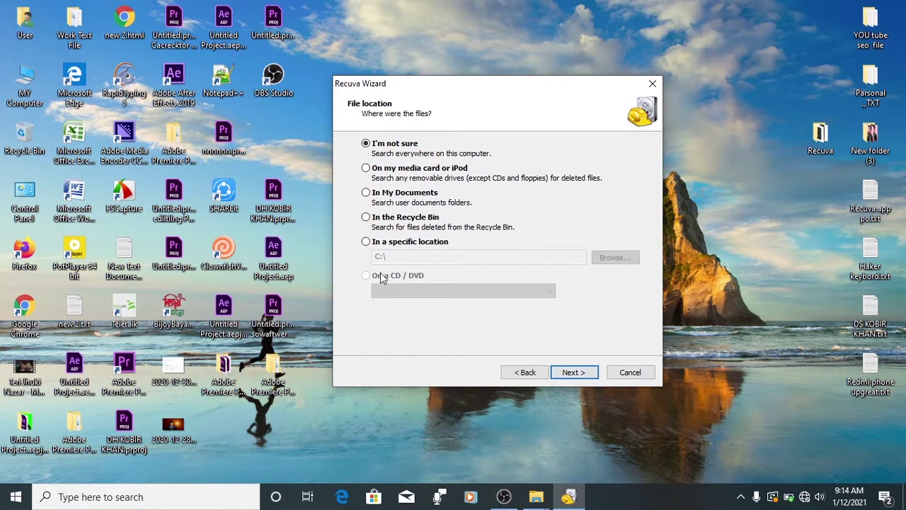
# - Set the wizard's search location to the specific location USB Drive (D:) and continue to the final page
pyautogui.click(367, 242)
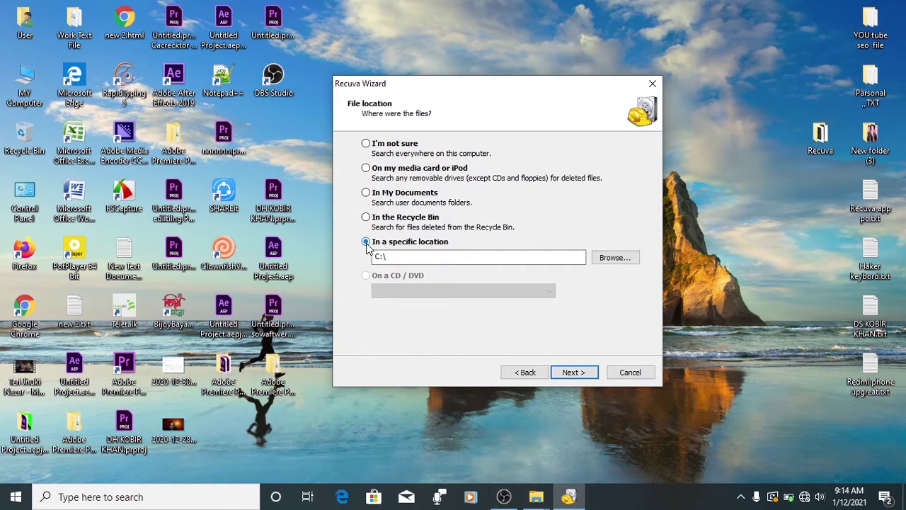
pyautogui.click(615, 257)
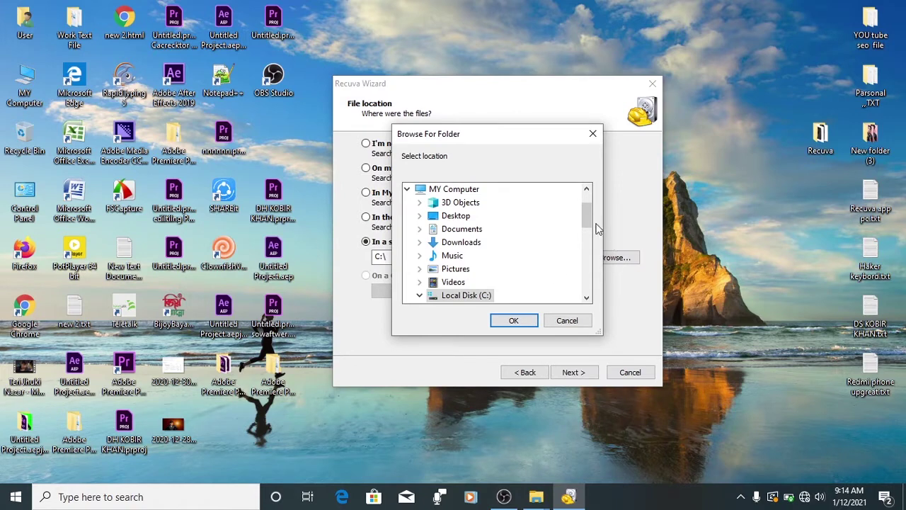
pyautogui.moveTo(587, 222); pyautogui.dragTo(595, 261)
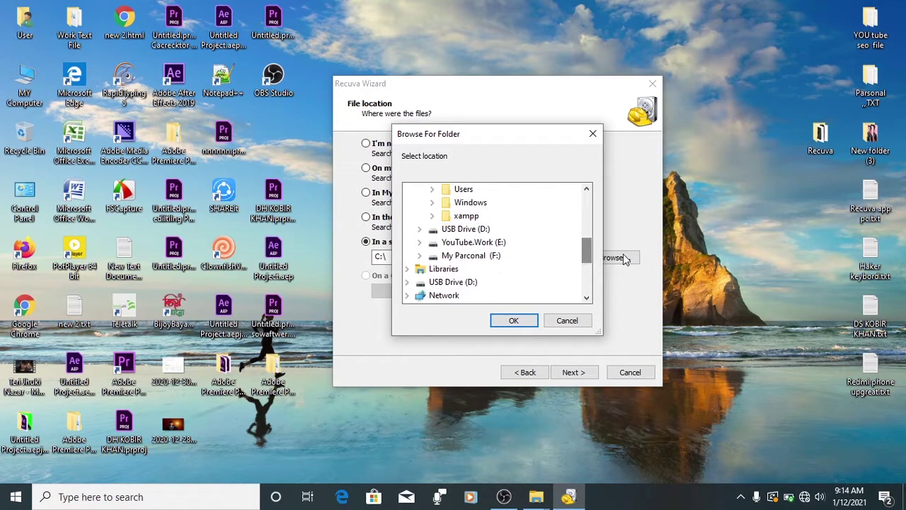
pyautogui.click(475, 235)
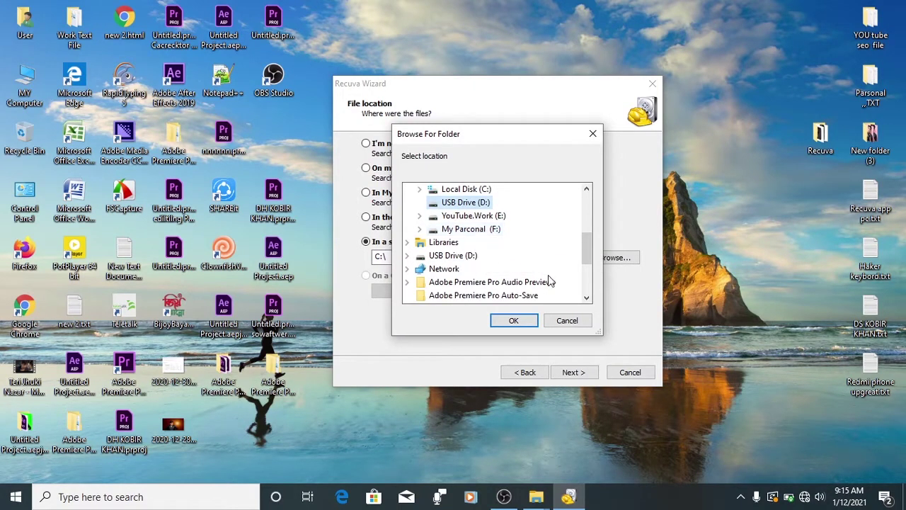
pyautogui.moveTo(583, 257); pyautogui.dragTo(588, 247)
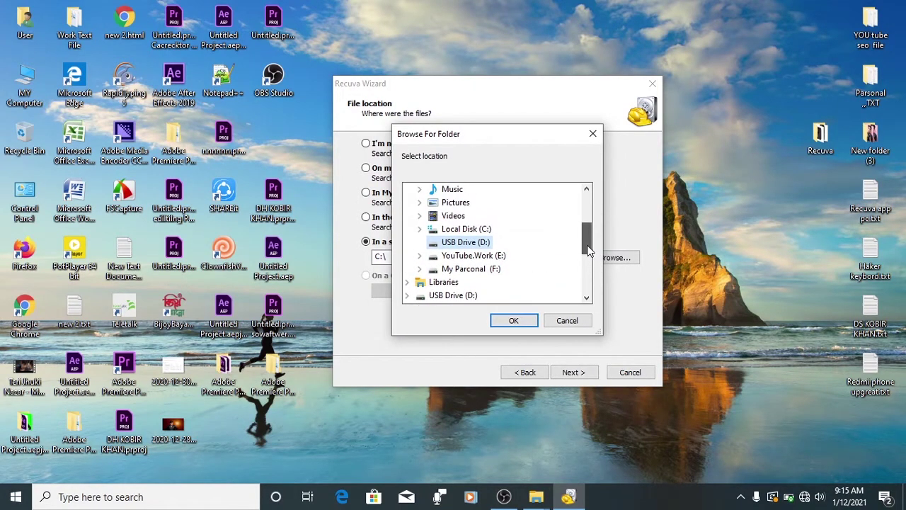
pyautogui.click(515, 324)
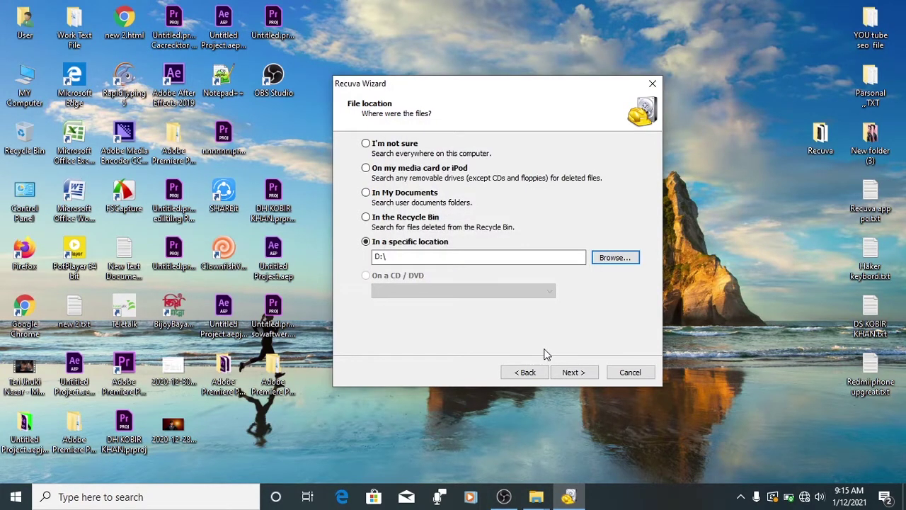
pyautogui.click(566, 375)
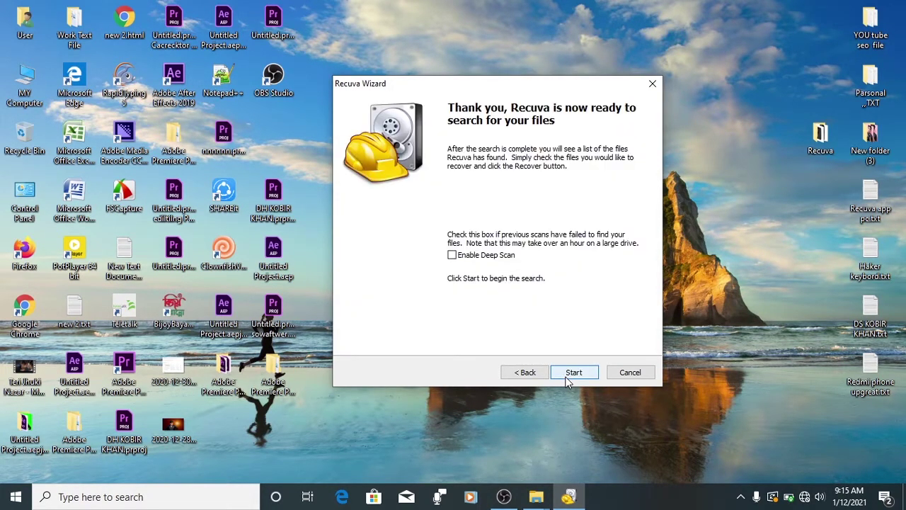
# - Start the search for deleted documents and agree to rescan the drive with Deep Scan enabled
pyautogui.click(573, 373)
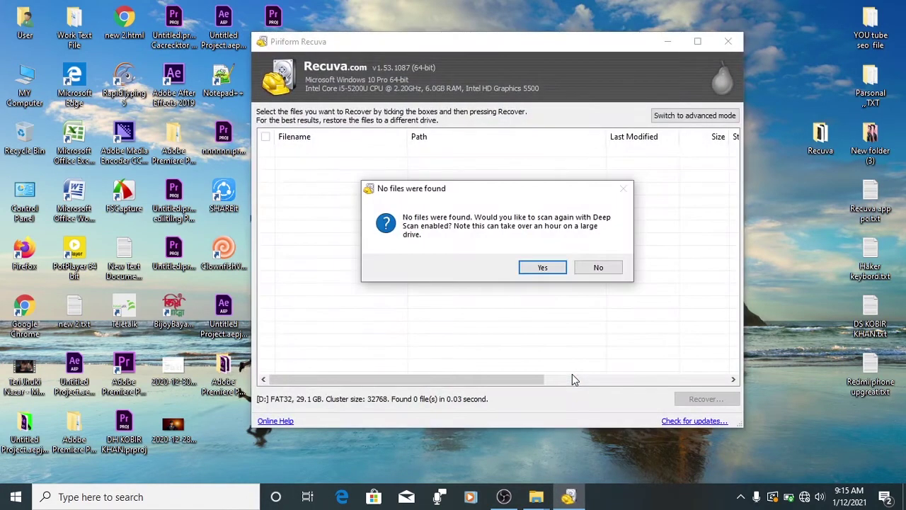
pyautogui.click(543, 270)
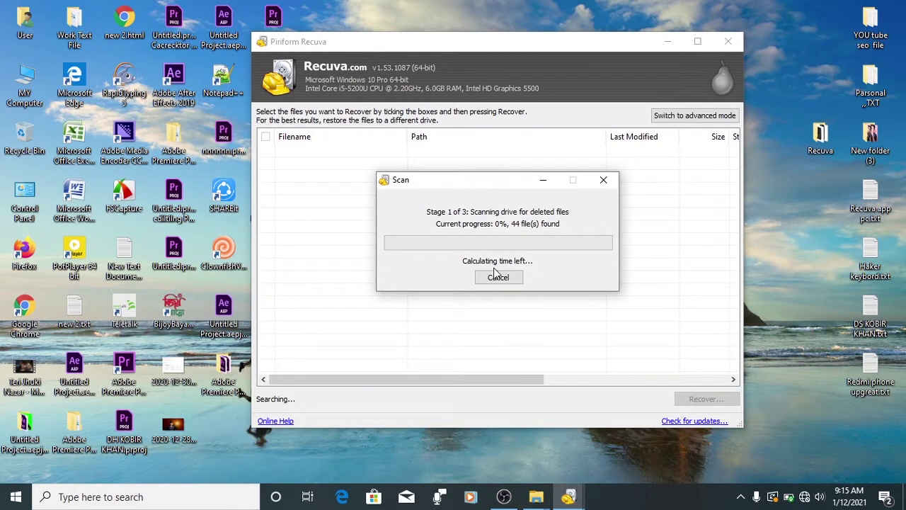
pyautogui.moveTo(468, 187)
pyautogui.mouseDown()
pyautogui.moveTo(513, 193)
pyautogui.moveTo(457, 178)
pyautogui.mouseUp()
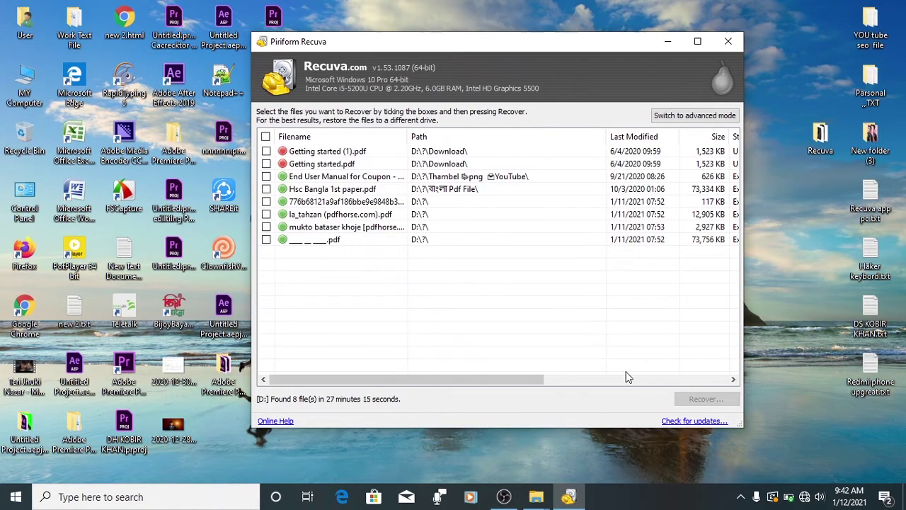
# - Widen and reposition the Recuva window to read the State and Comment columns of the found documents, and narrow it again
pyautogui.moveTo(743, 258); pyautogui.dragTo(877, 259)
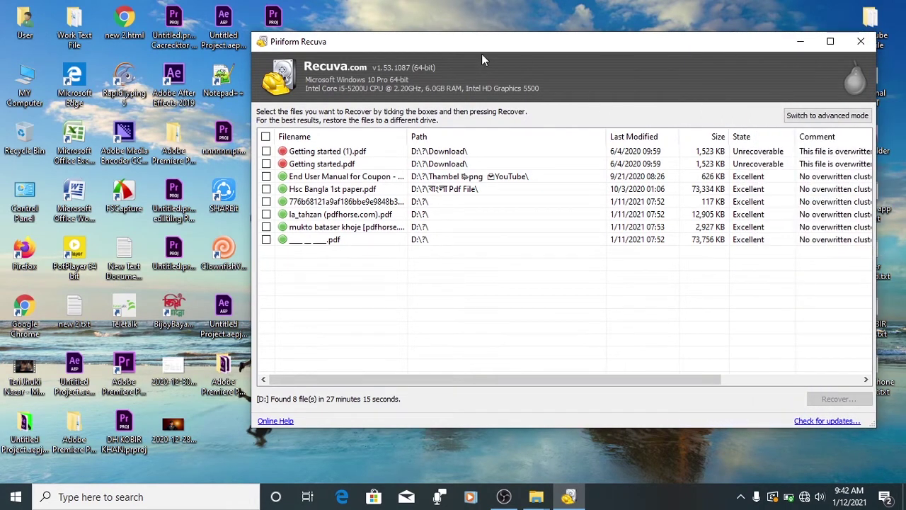
pyautogui.moveTo(467, 43); pyautogui.dragTo(403, 38)
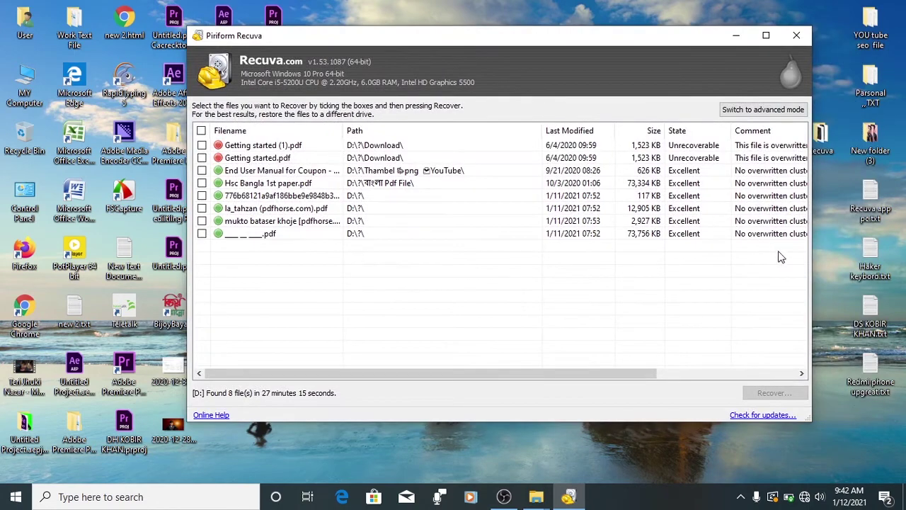
pyautogui.moveTo(813, 271); pyautogui.dragTo(904, 271)
pyautogui.moveTo(547, 42); pyautogui.dragTo(396, 34)
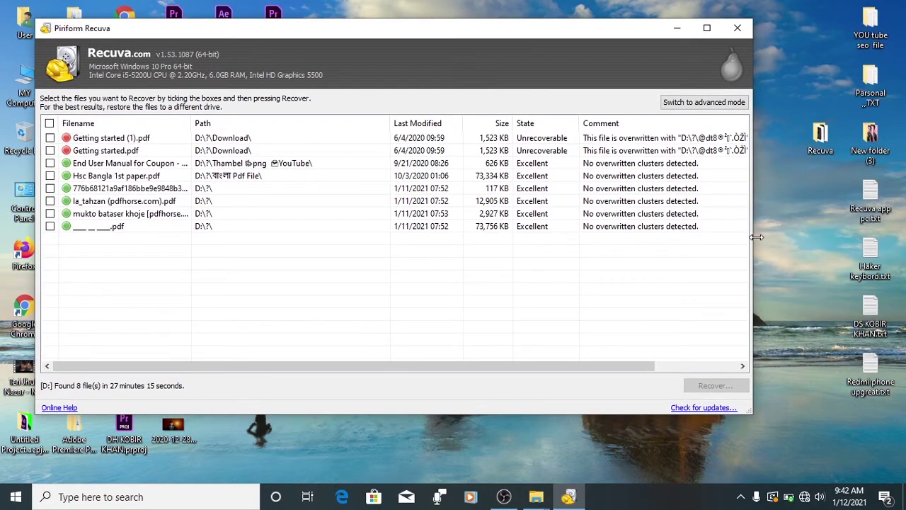
pyautogui.moveTo(753, 238); pyautogui.dragTo(527, 252)
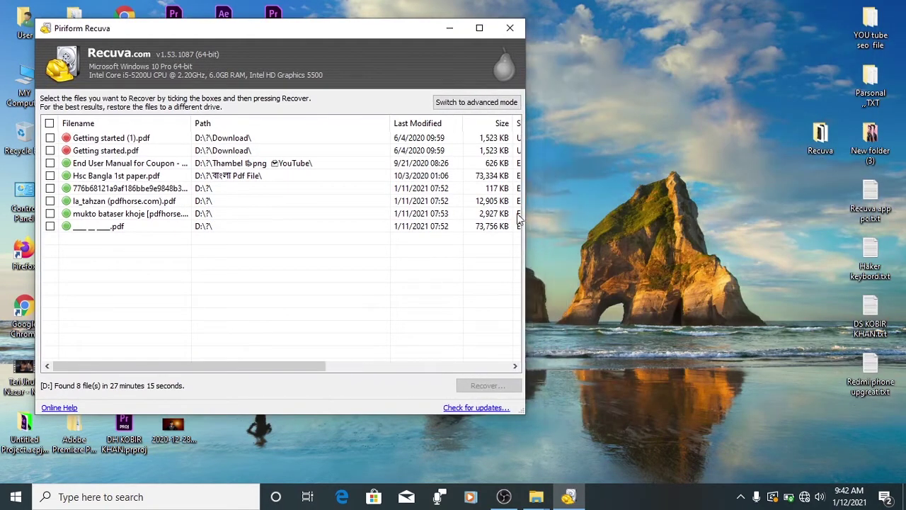
pyautogui.moveTo(366, 33); pyautogui.dragTo(559, 22)
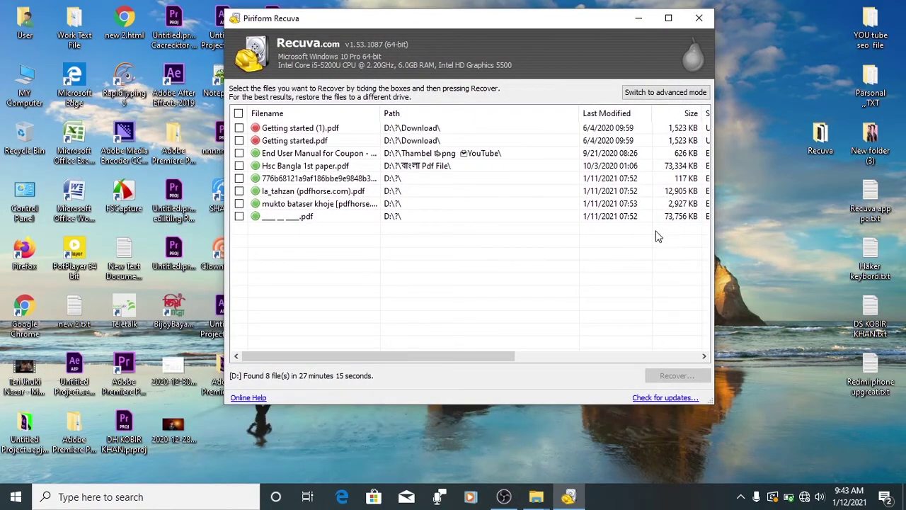
pyautogui.click(347, 167)
pyautogui.click(255, 191)
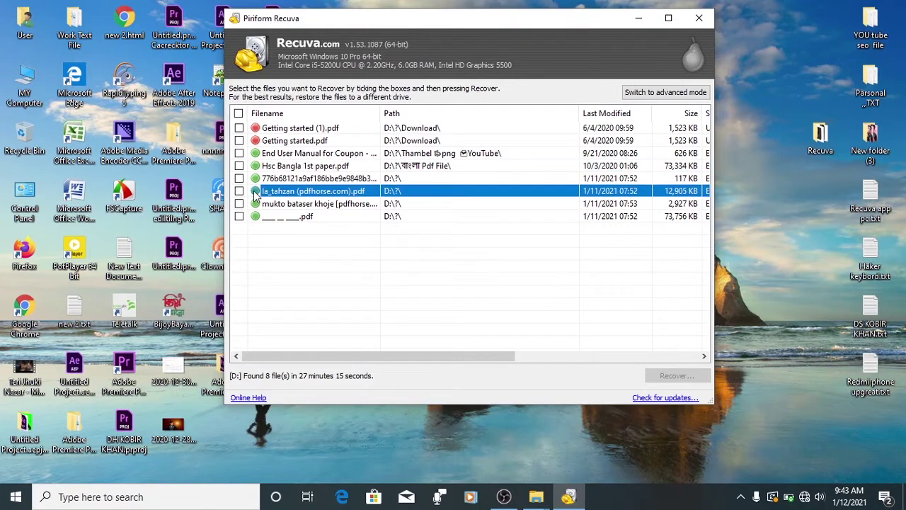
pyautogui.click(316, 205)
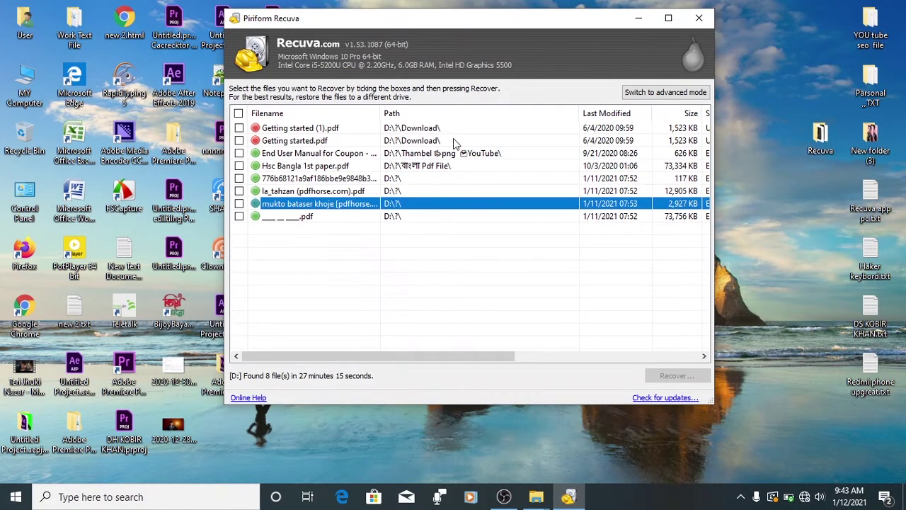
pyautogui.moveTo(393, 307); pyautogui.dragTo(454, 175)
pyautogui.click(454, 170)
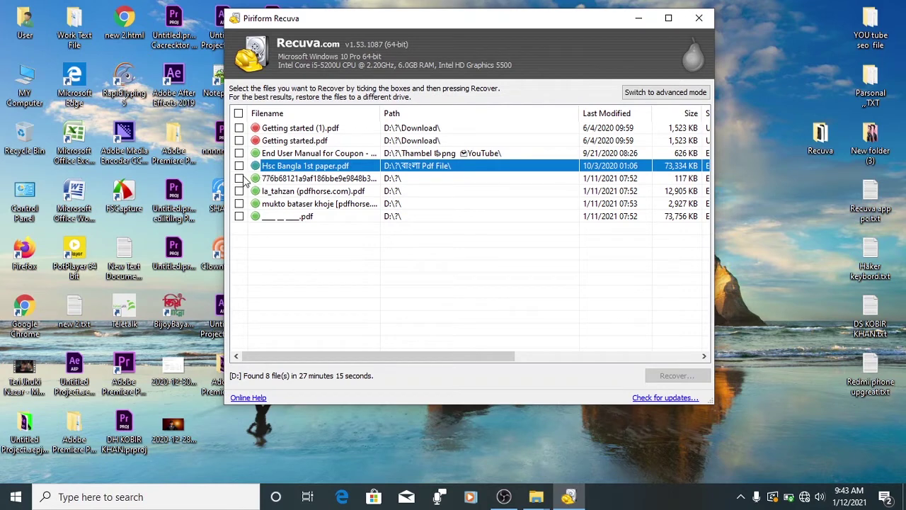
# - Mark all the found PDF documents for recovery except the mukto bataser khoje file
pyautogui.click(239, 154)
pyautogui.click(239, 166)
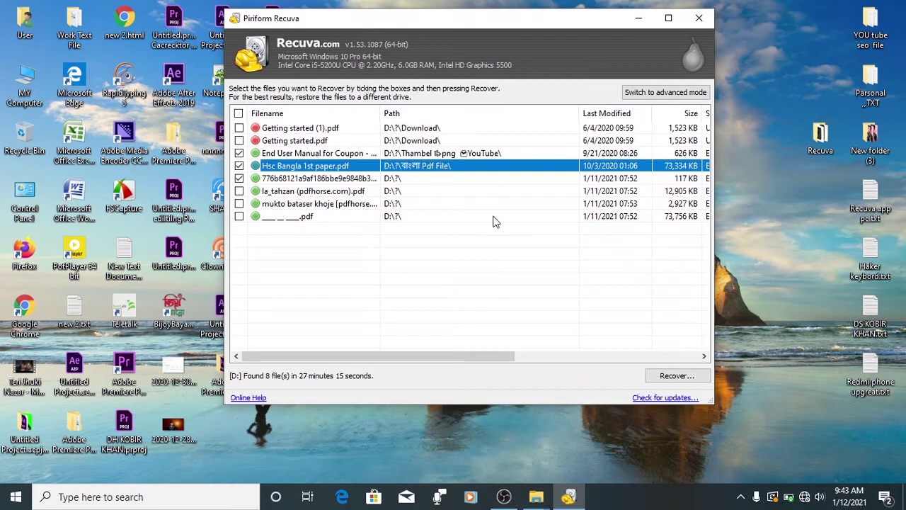
pyautogui.click(240, 191)
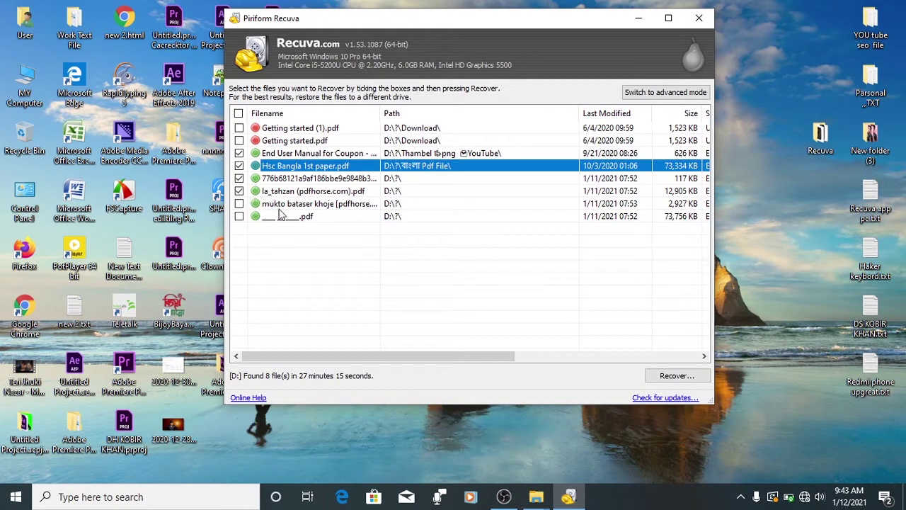
pyautogui.click(241, 221)
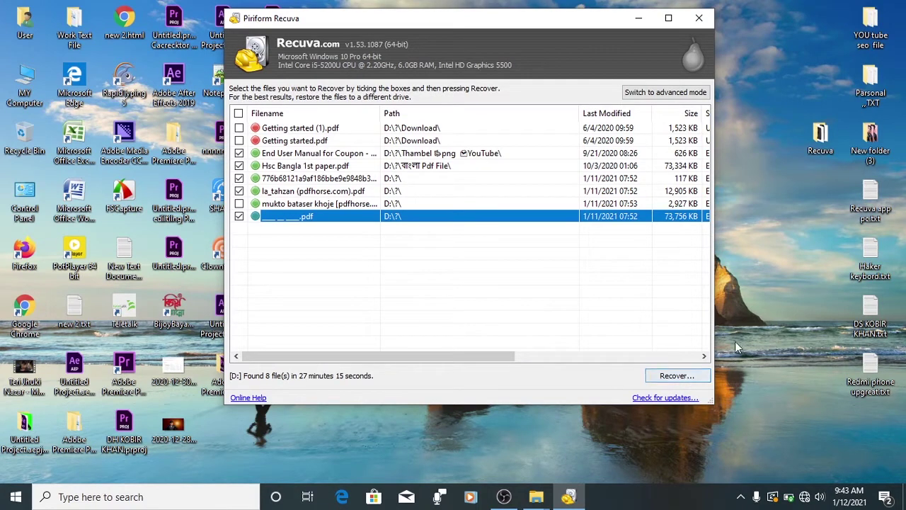
pyautogui.click(238, 142)
pyautogui.click(239, 129)
# - Recover the marked documents to USB Drive (D:) and agree to restore them to the same drive
pyautogui.click(677, 376)
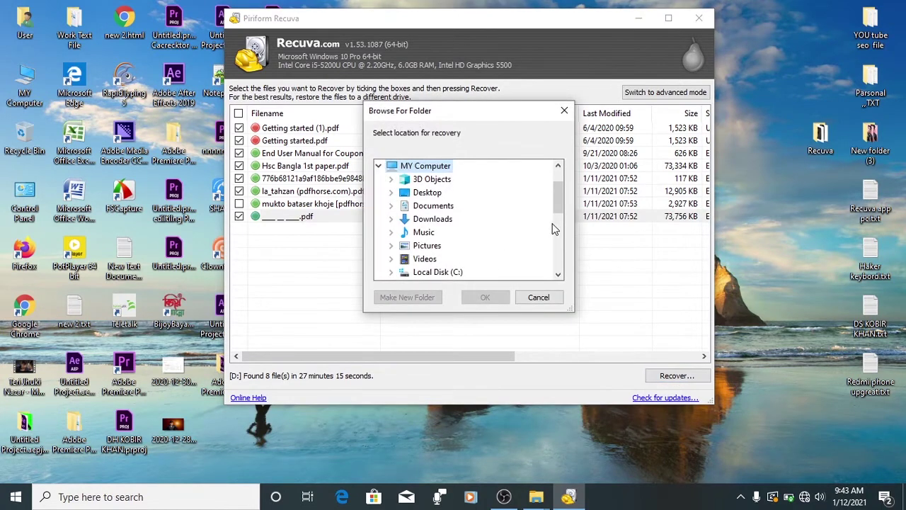
pyautogui.moveTo(562, 196); pyautogui.dragTo(565, 222)
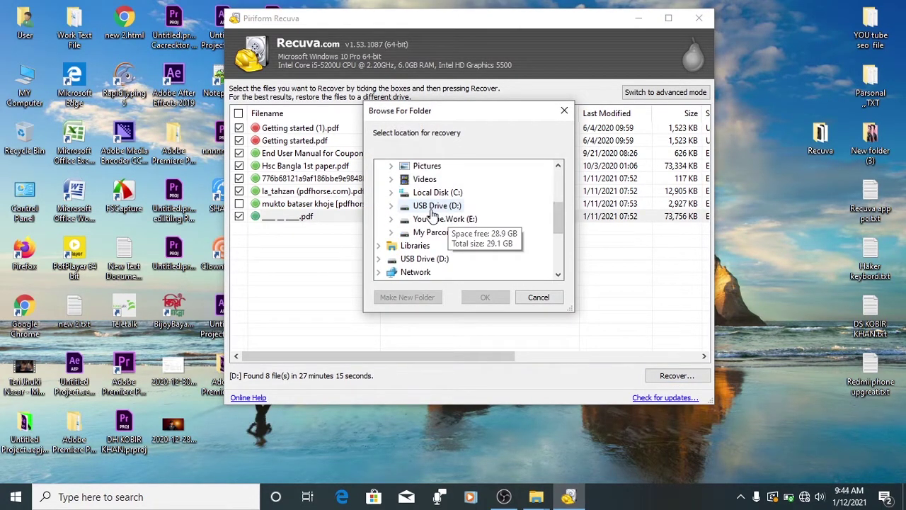
pyautogui.click(434, 207)
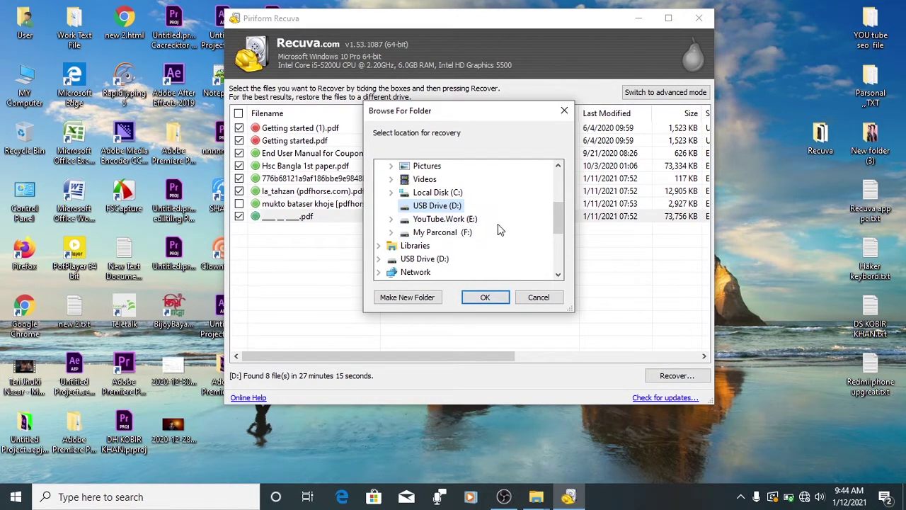
pyautogui.click(485, 297)
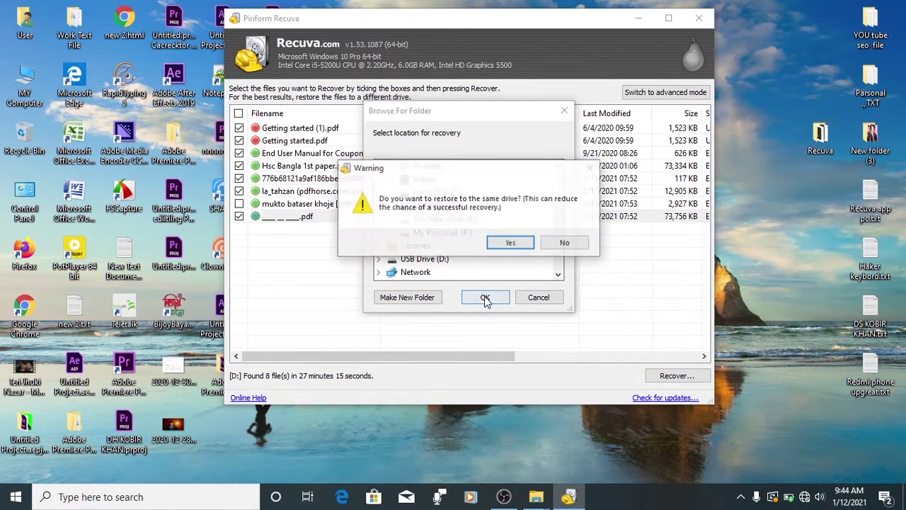
pyautogui.click(510, 244)
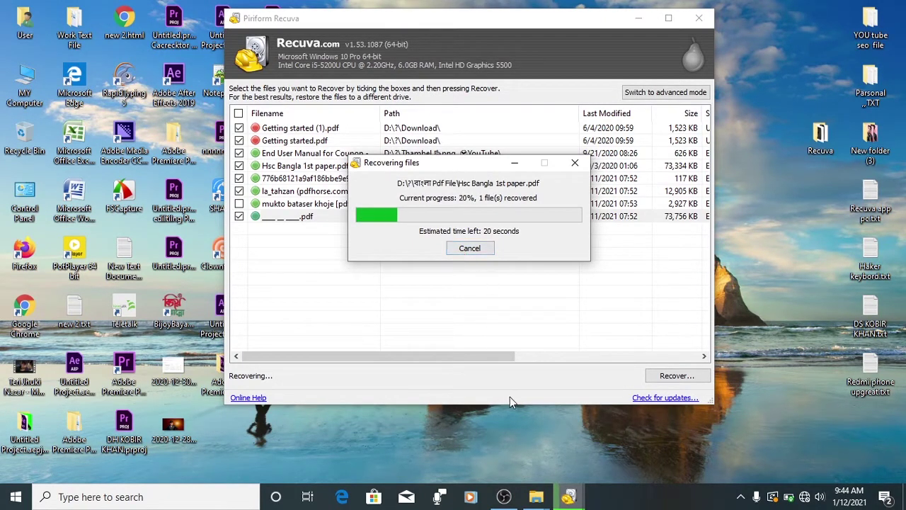
pyautogui.click(505, 497)
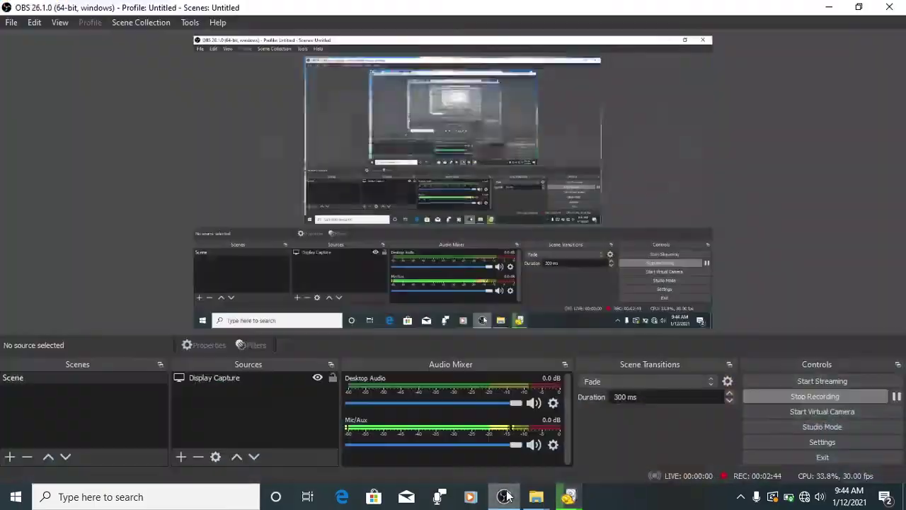
pyautogui.click(505, 496)
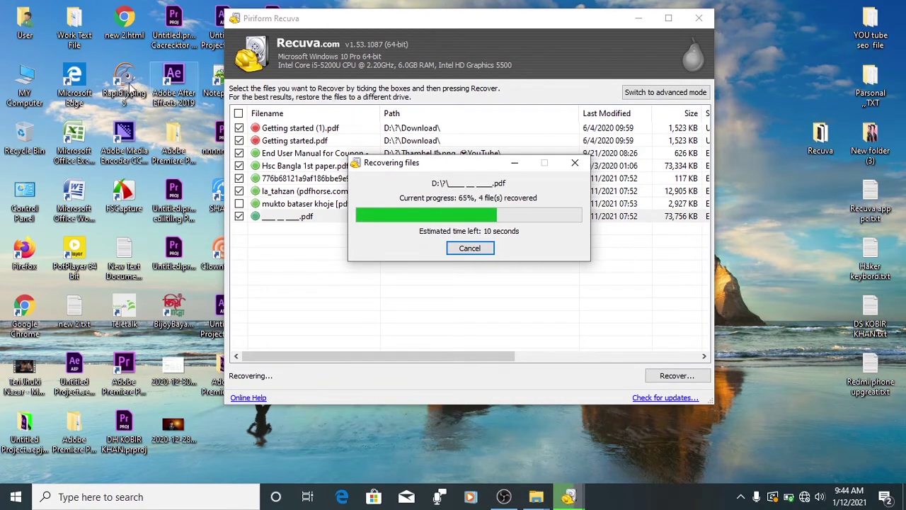
# - Check USB Drive (D:) in File Explorer for restored PDFs, return to Recuva and dismiss the recovery summary
pyautogui.click(24, 75)
pyautogui.doubleClick(24, 76)
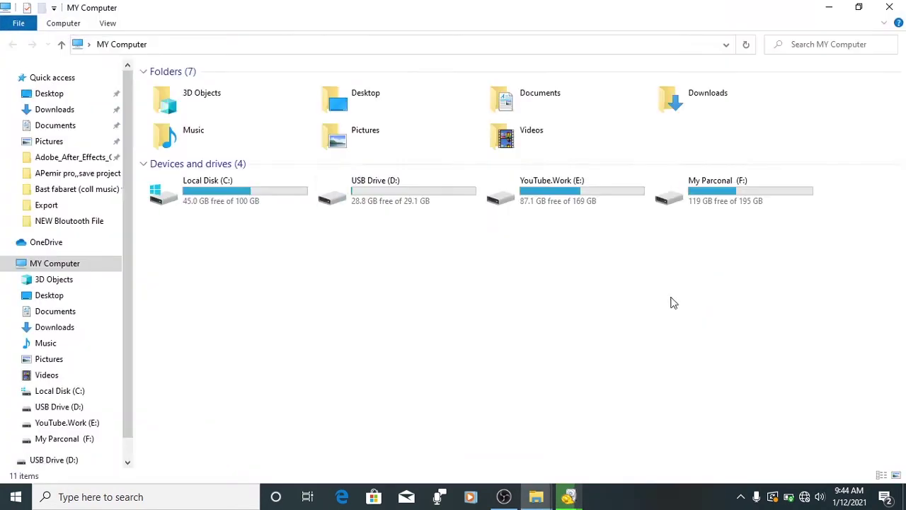
pyautogui.doubleClick(392, 206)
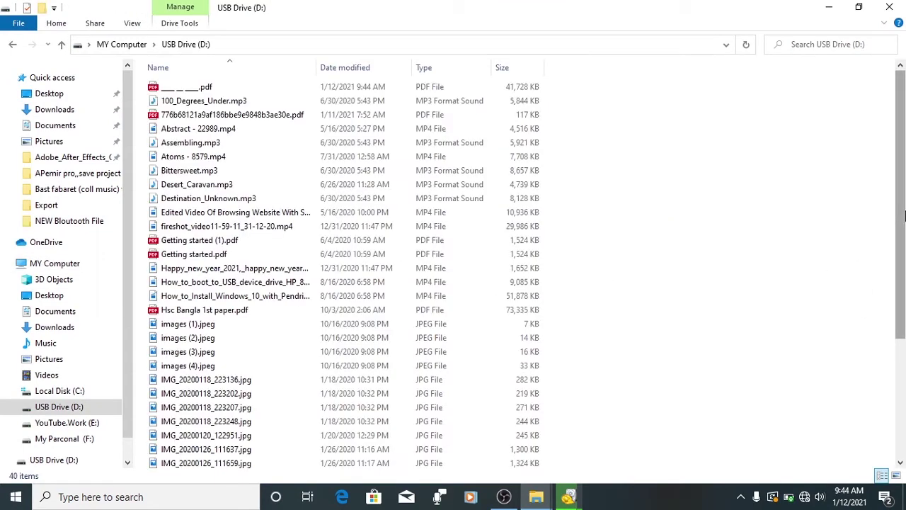
pyautogui.click(180, 88)
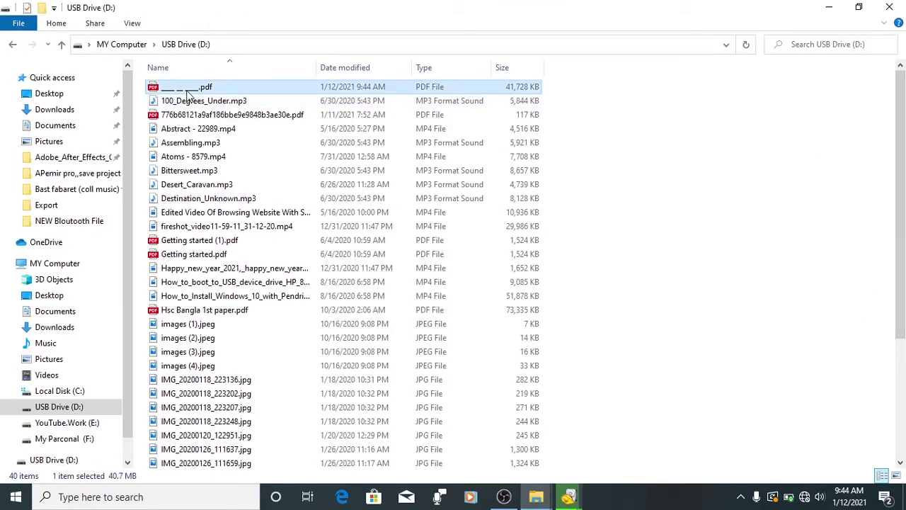
pyautogui.click(188, 101)
pyautogui.click(186, 115)
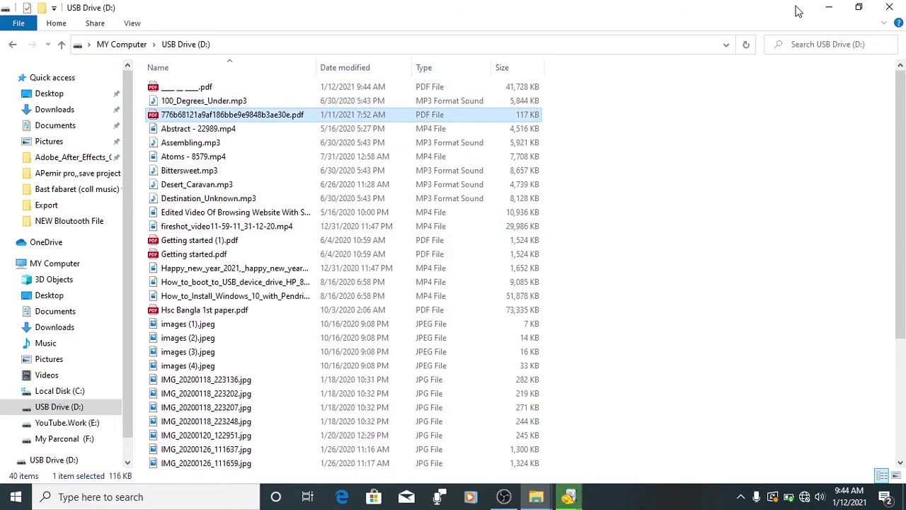
pyautogui.click(829, 7)
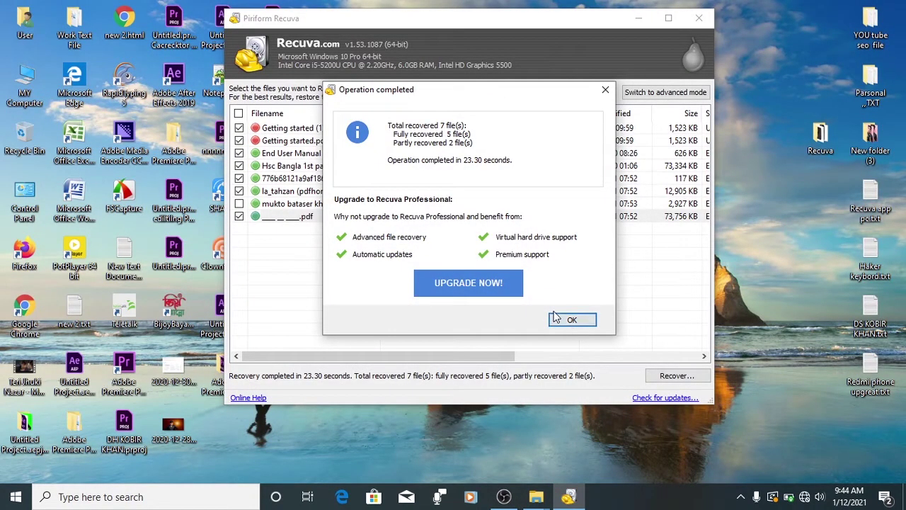
pyautogui.click(605, 91)
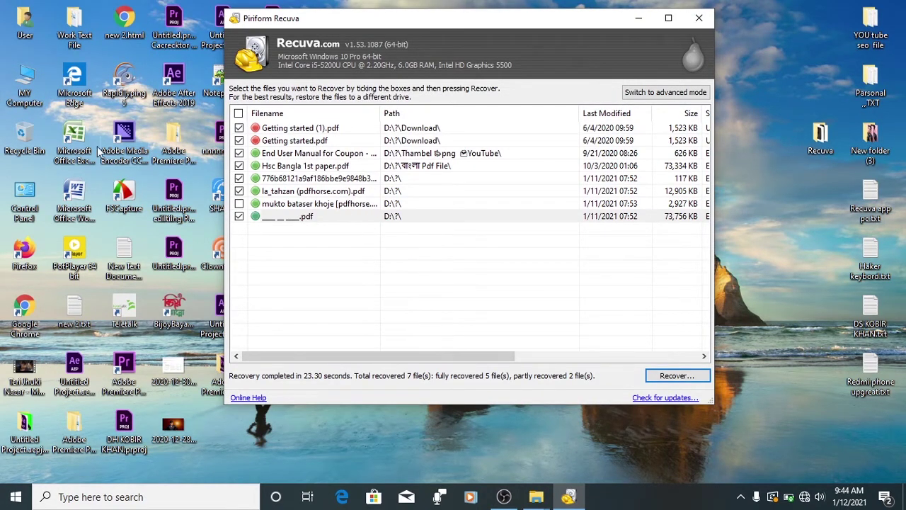
# - Open USB Drive (D:) again, examine the recovered PDF files throughout the list, and close the File Explorer window
pyautogui.click(10, 102)
pyautogui.doubleClick(10, 103)
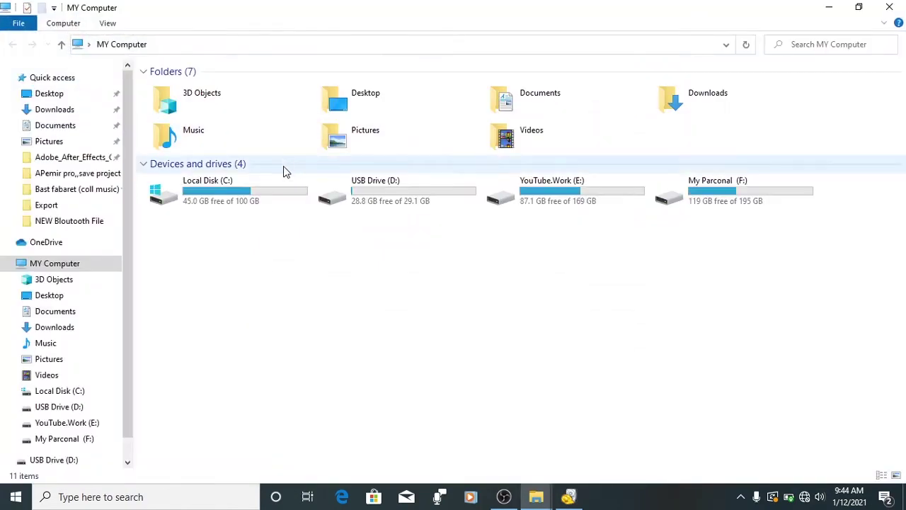
pyautogui.doubleClick(376, 208)
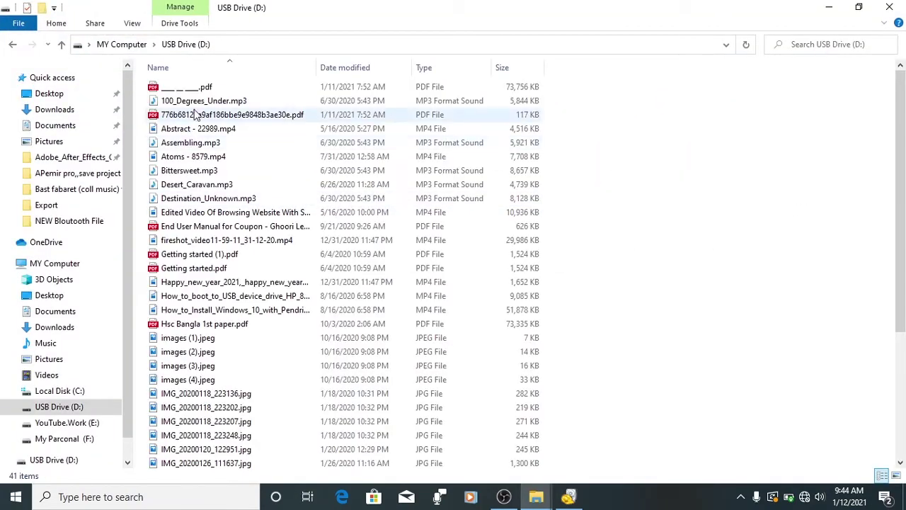
pyautogui.click(202, 86)
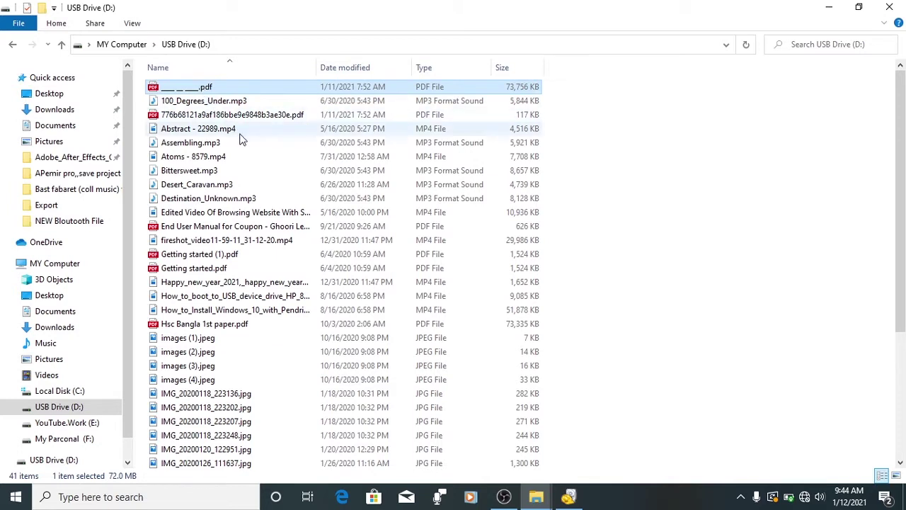
pyautogui.click(246, 118)
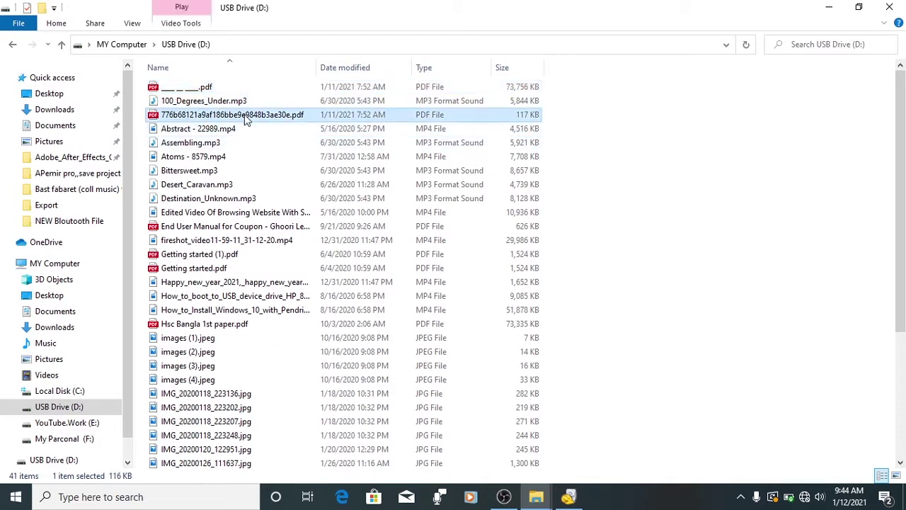
pyautogui.click(218, 226)
pyautogui.click(203, 255)
pyautogui.click(203, 267)
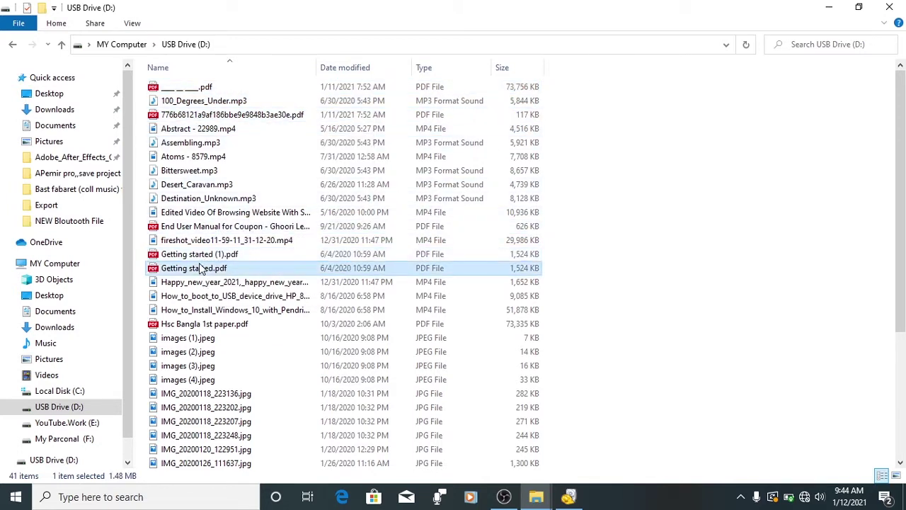
pyautogui.click(199, 338)
pyautogui.click(200, 325)
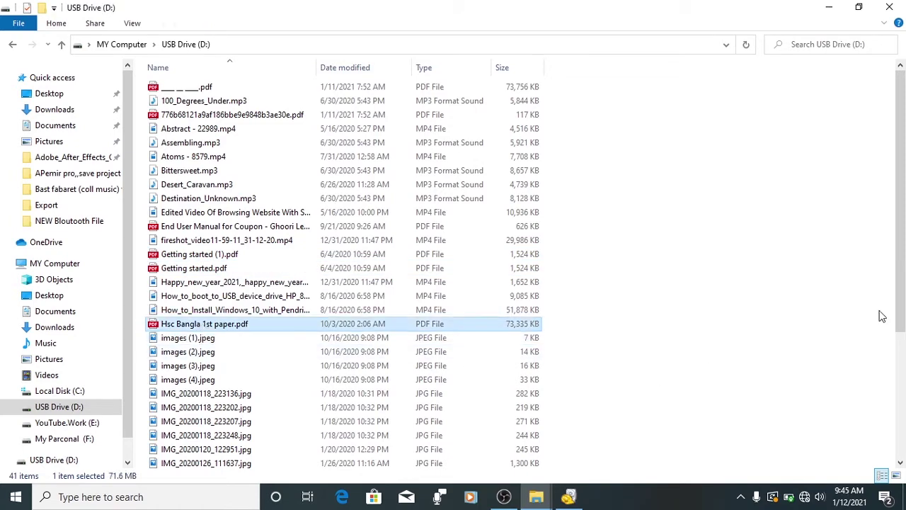
pyautogui.moveTo(904, 115); pyautogui.dragTo(904, 249)
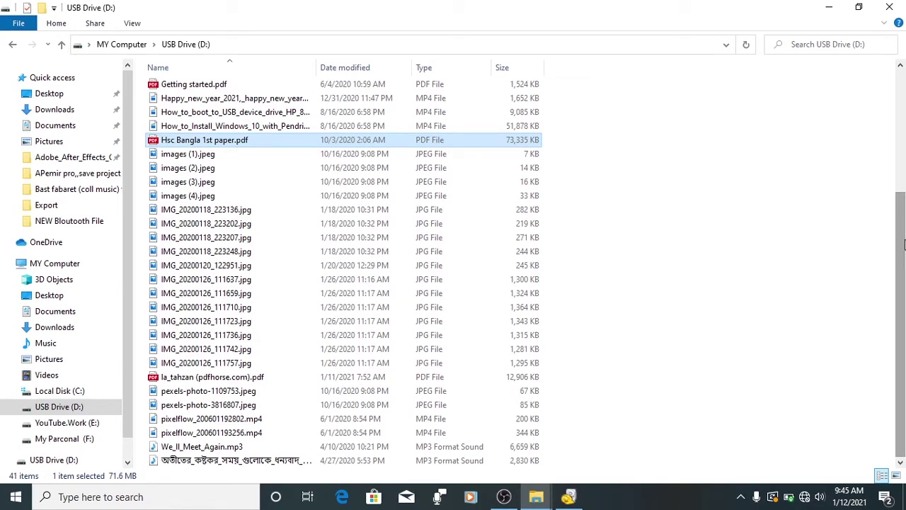
pyautogui.moveTo(904, 245); pyautogui.dragTo(904, 113)
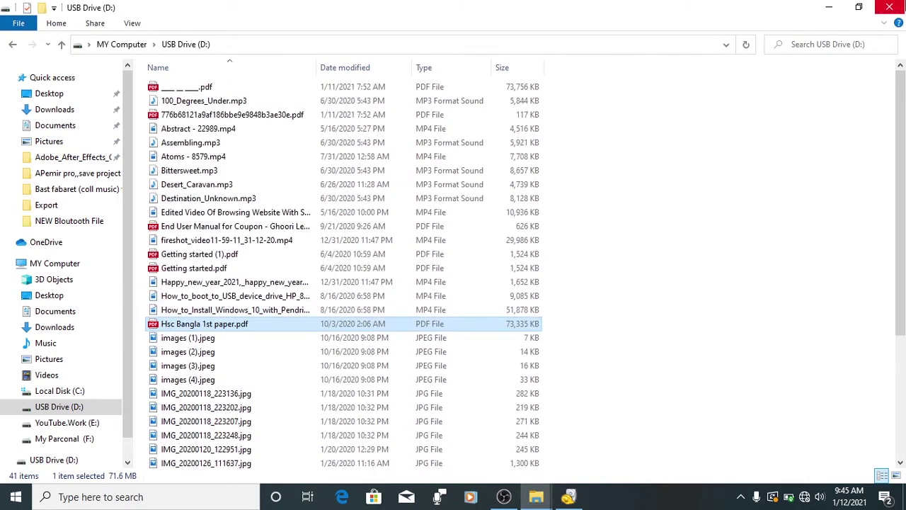
pyautogui.click(889, 6)
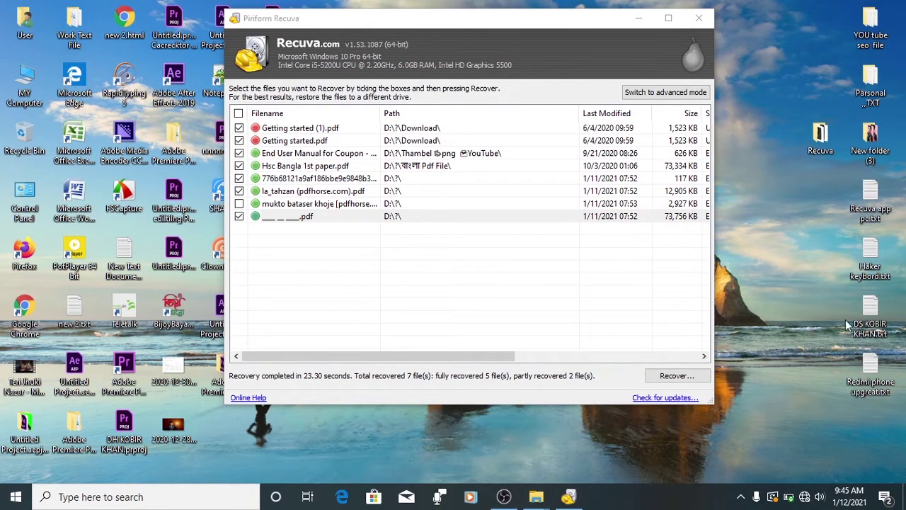
# - Close Recuva and refresh the desktop
pyautogui.click(703, 9)
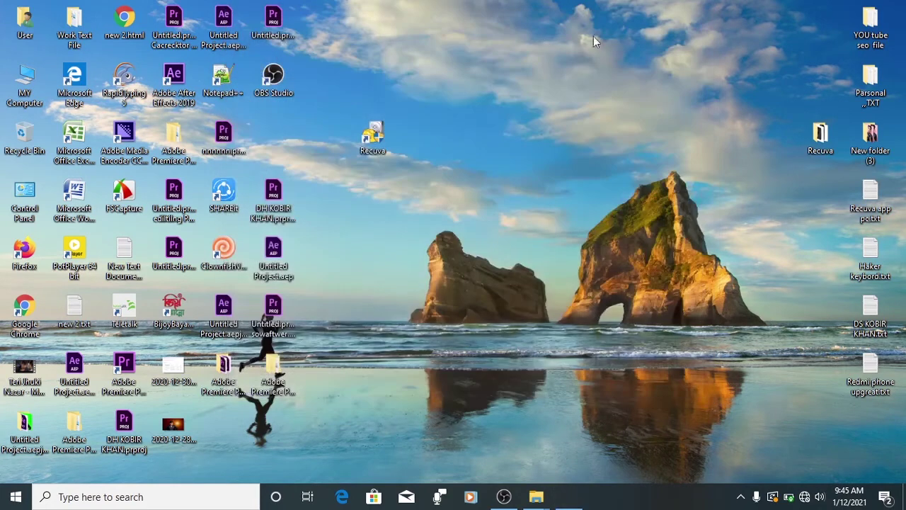
pyautogui.rightClick(500, 9)
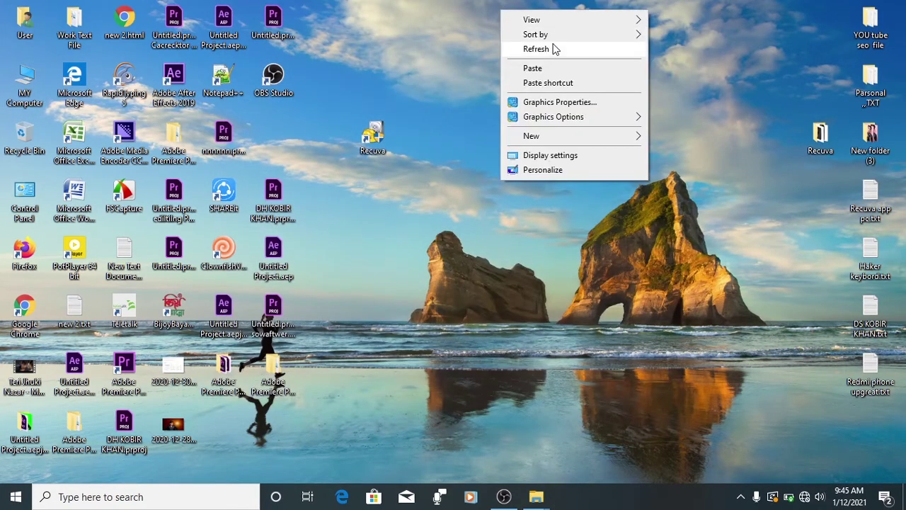
pyautogui.click(556, 49)
# - Launch Recuva from the desktop and choose All Files as the file type to recover in the wizard
pyautogui.moveTo(373, 138)
pyautogui.mouseDown()
pyautogui.moveTo(472, 80)
pyautogui.moveTo(385, 111)
pyautogui.moveTo(373, 138)
pyautogui.mouseUp()
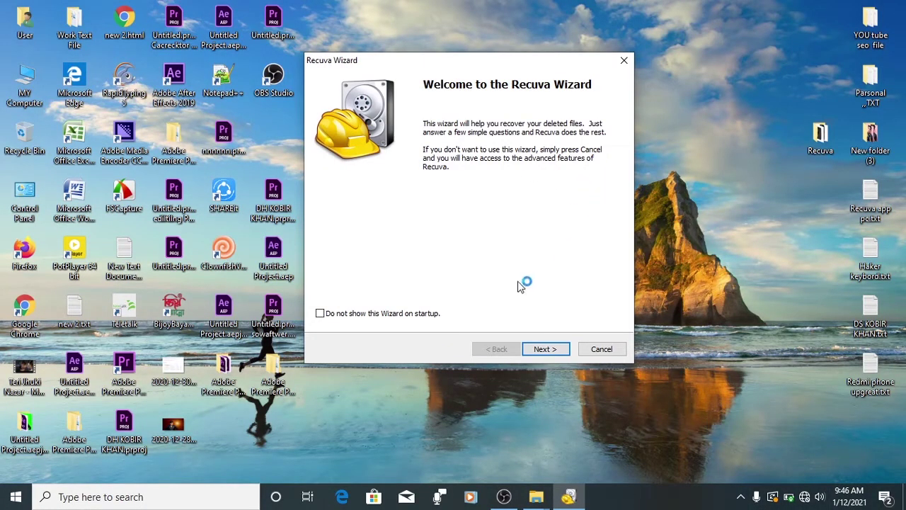
pyautogui.click(544, 349)
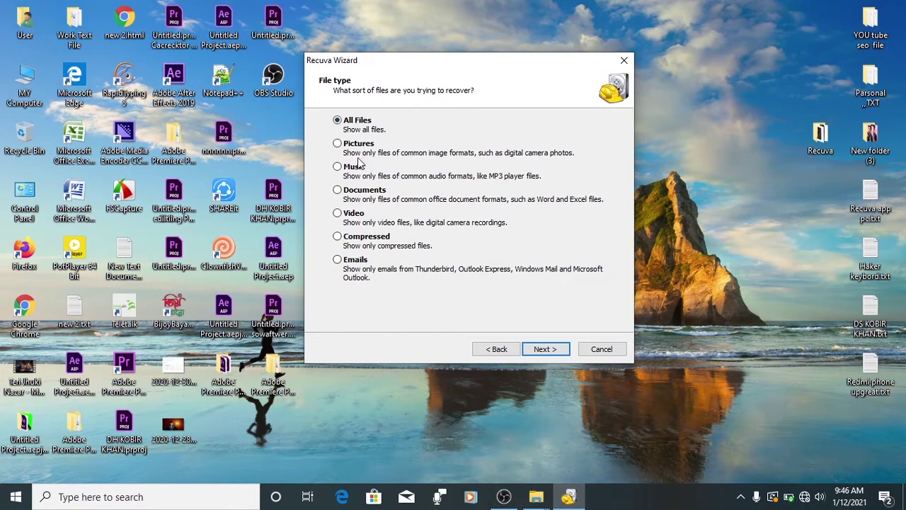
pyautogui.click(339, 121)
pyautogui.click(553, 354)
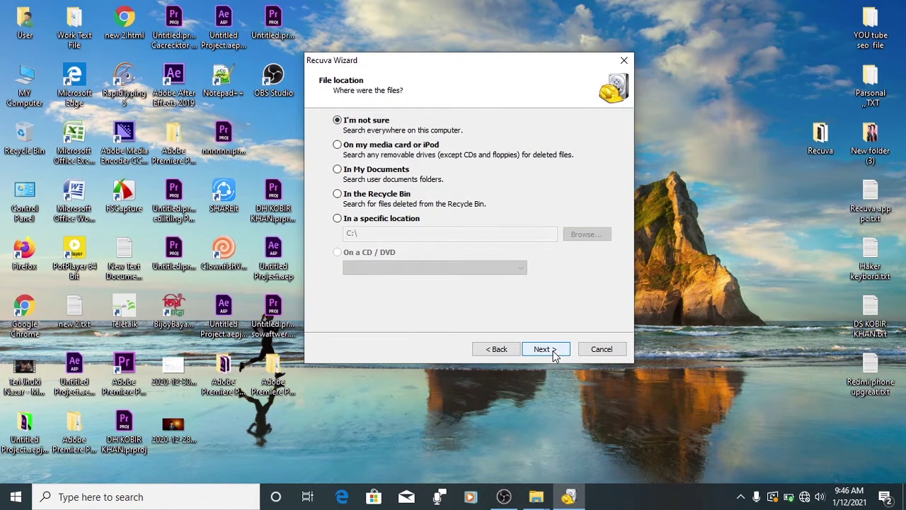
# - Choose a specific location to search and select USB Drive (D:) in the folder browser
pyautogui.click(338, 218)
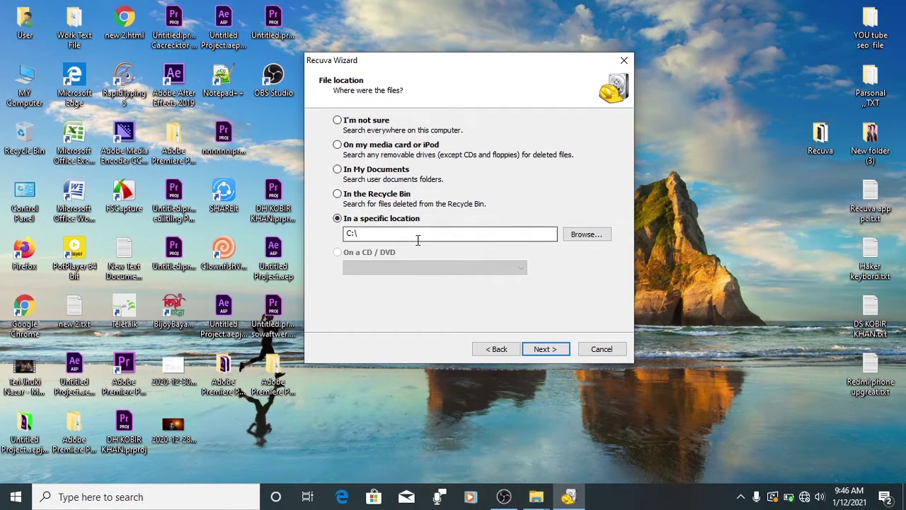
pyautogui.click(598, 234)
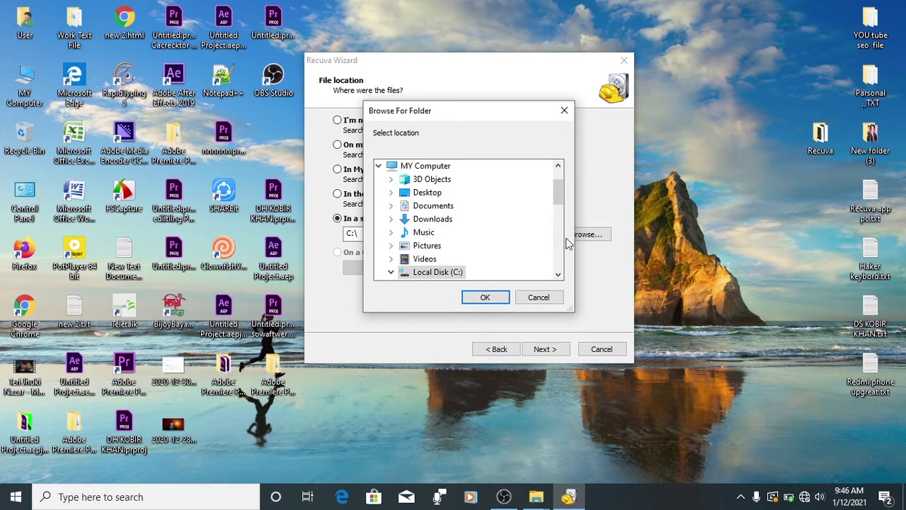
pyautogui.moveTo(560, 188); pyautogui.dragTo(562, 227)
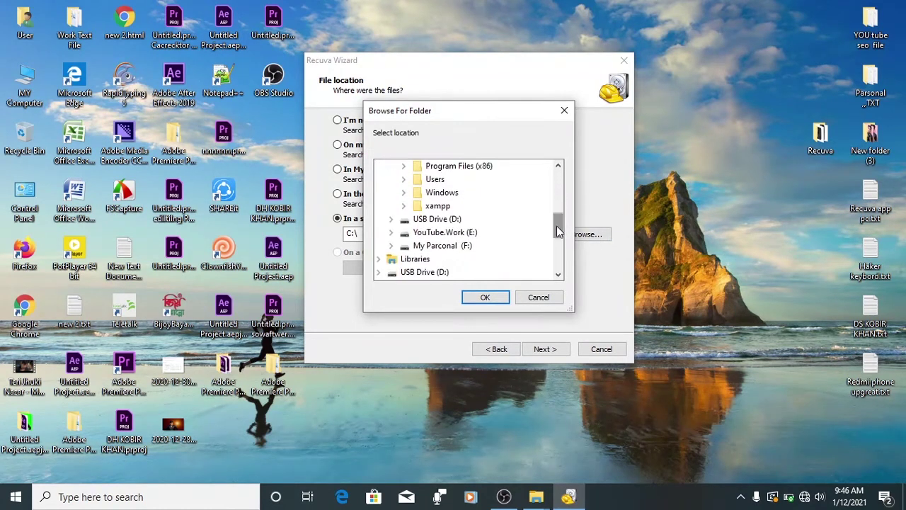
pyautogui.click(421, 219)
pyautogui.scroll(-1, 425, 222)
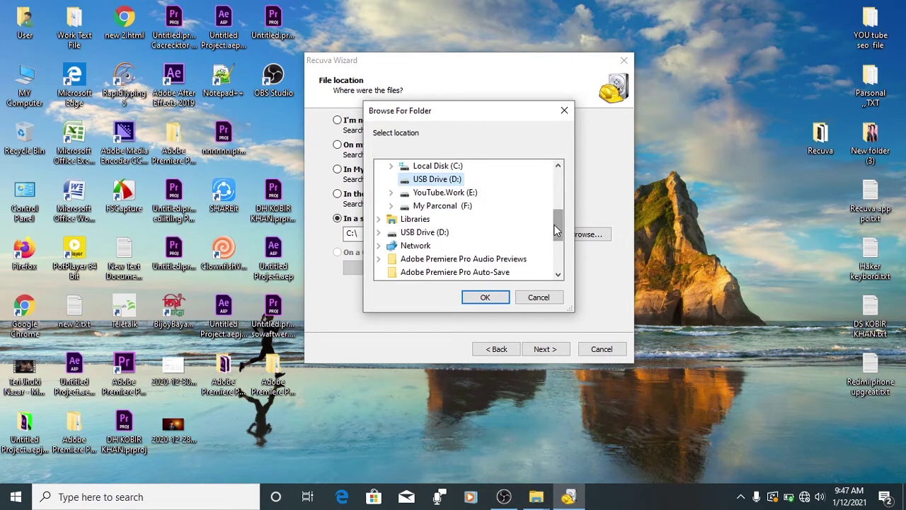
pyautogui.moveTo(556, 229); pyautogui.dragTo(552, 219)
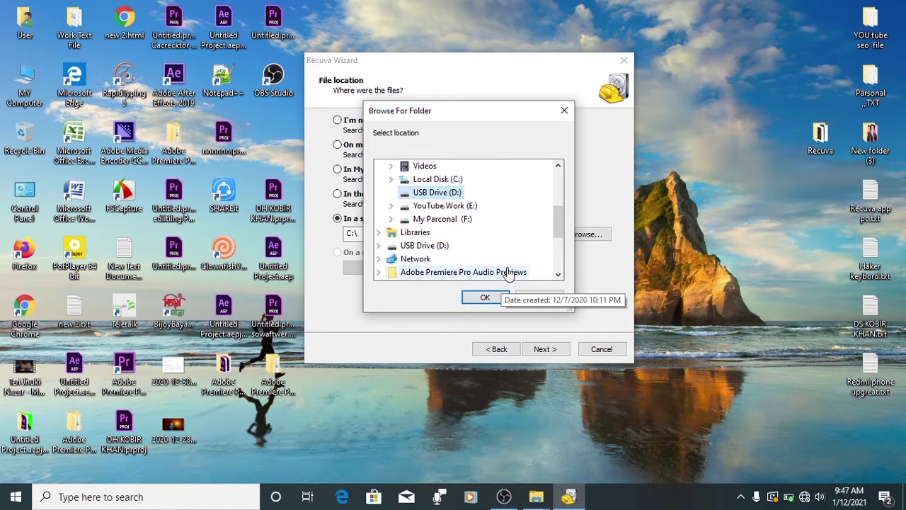
# - Check the drive list in MY Computer, close it, and confirm USB Drive (D:) as the scan location
pyautogui.doubleClick(24, 83)
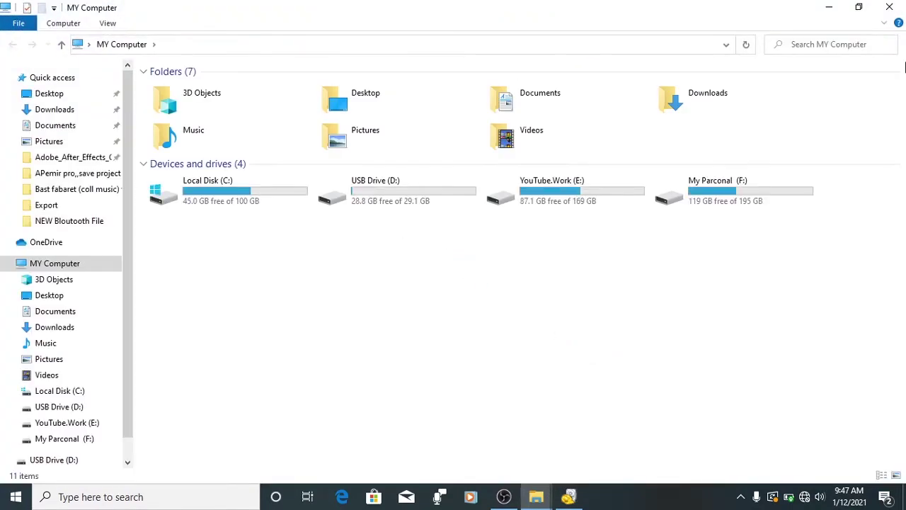
pyautogui.click(889, 7)
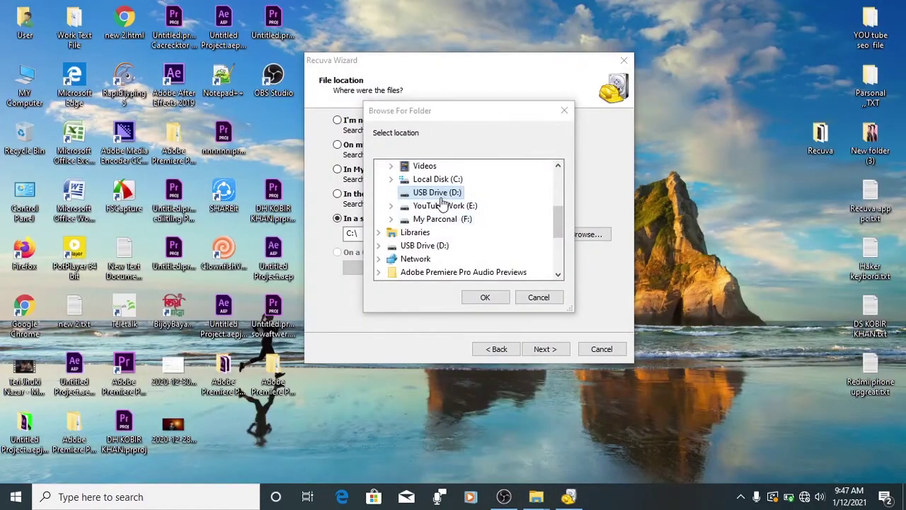
pyautogui.click(486, 298)
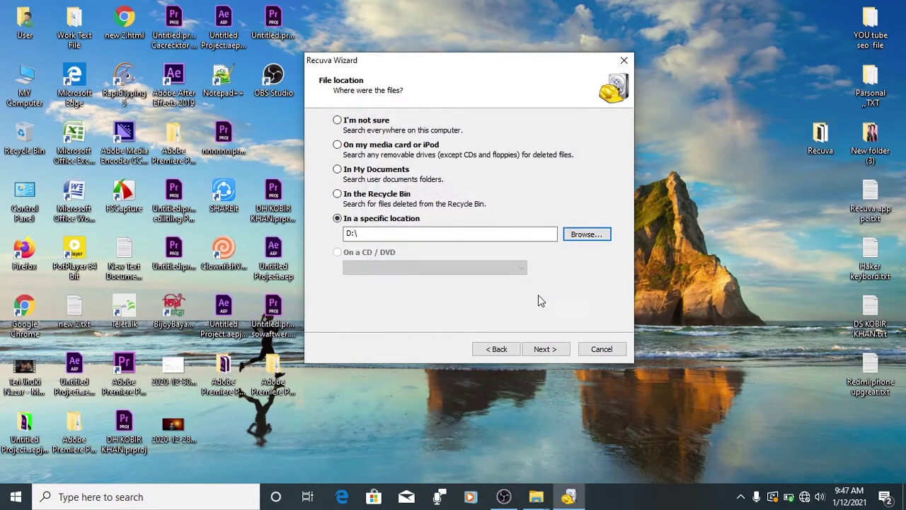
# - Start the search of D:\ without Deep Scan and accept the offer to scan again with Deep Scan enabled
pyautogui.click(545, 356)
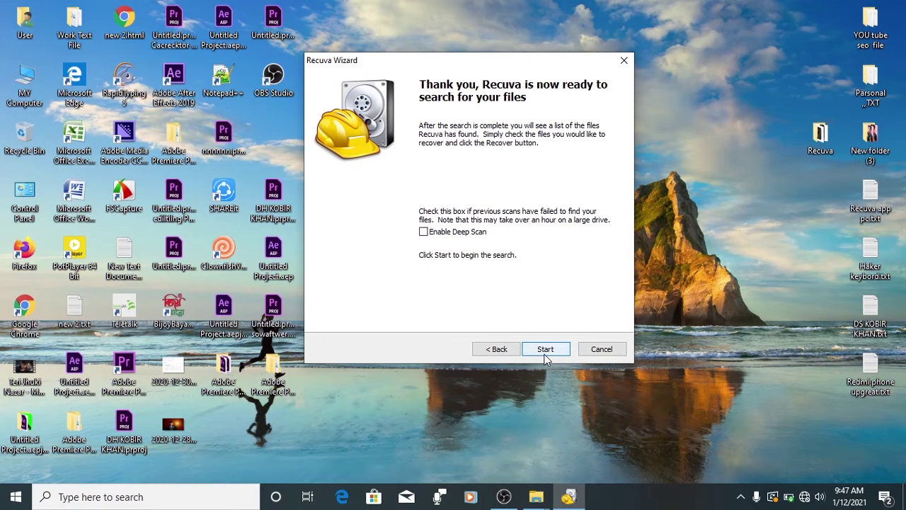
pyautogui.click(546, 351)
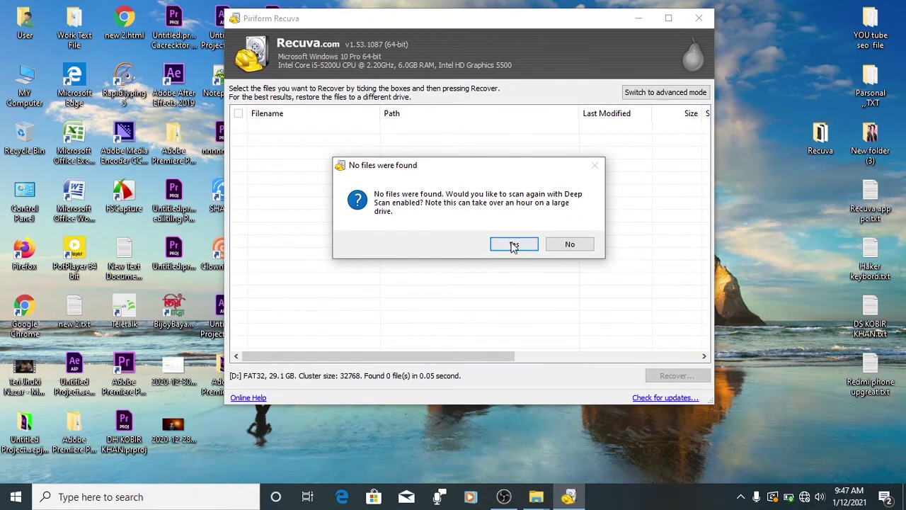
pyautogui.click(514, 245)
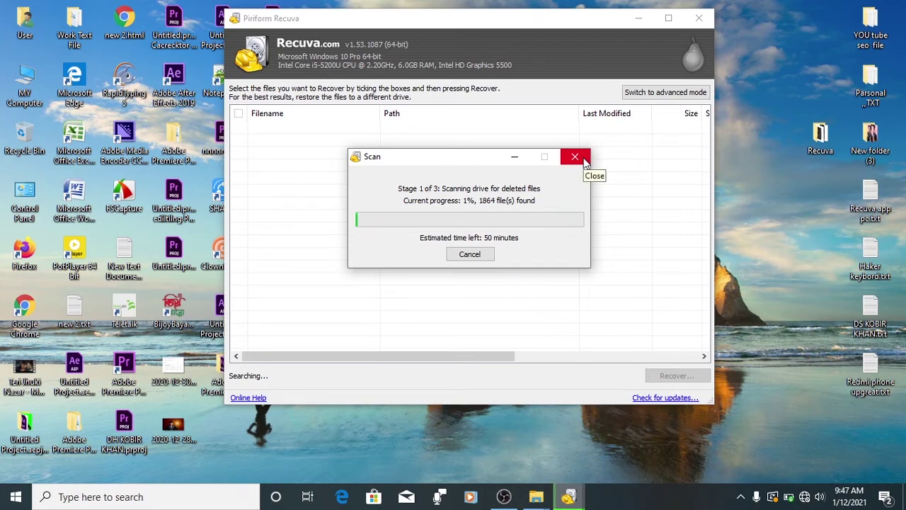
# - Stop the deep scan early, look over the partial list of deleted files, and close Recuva
pyautogui.click(575, 157)
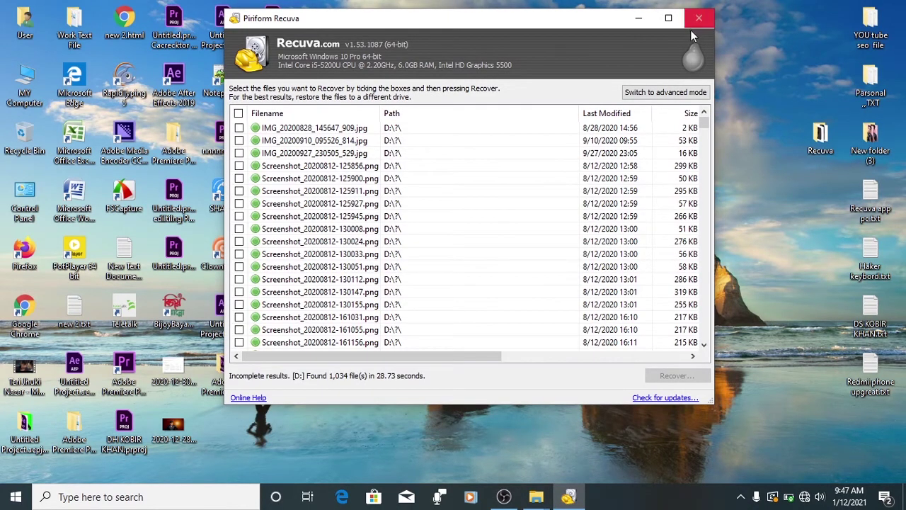
pyautogui.moveTo(705, 126); pyautogui.dragTo(690, 95)
pyautogui.click(699, 19)
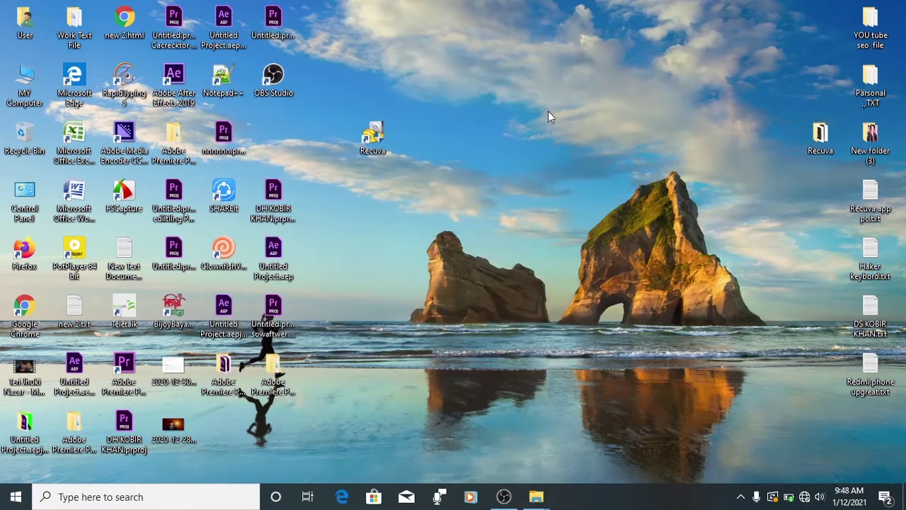